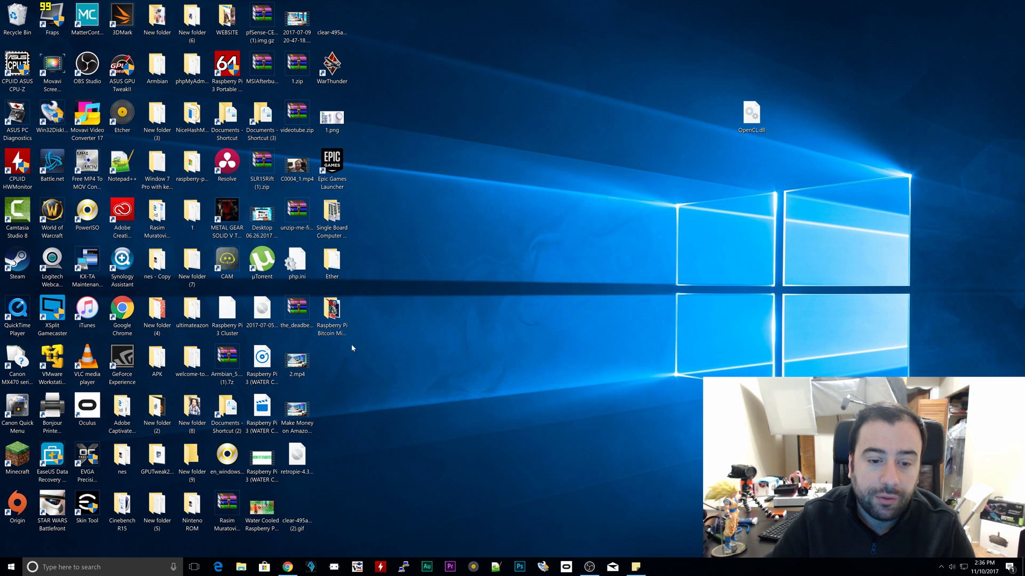
Step: Create a new desktop folder and rename it to Test
{"action": "right_click", "coordinate": [355, 368]}
{"action": "mouse_move", "coordinate": [337, 464]}
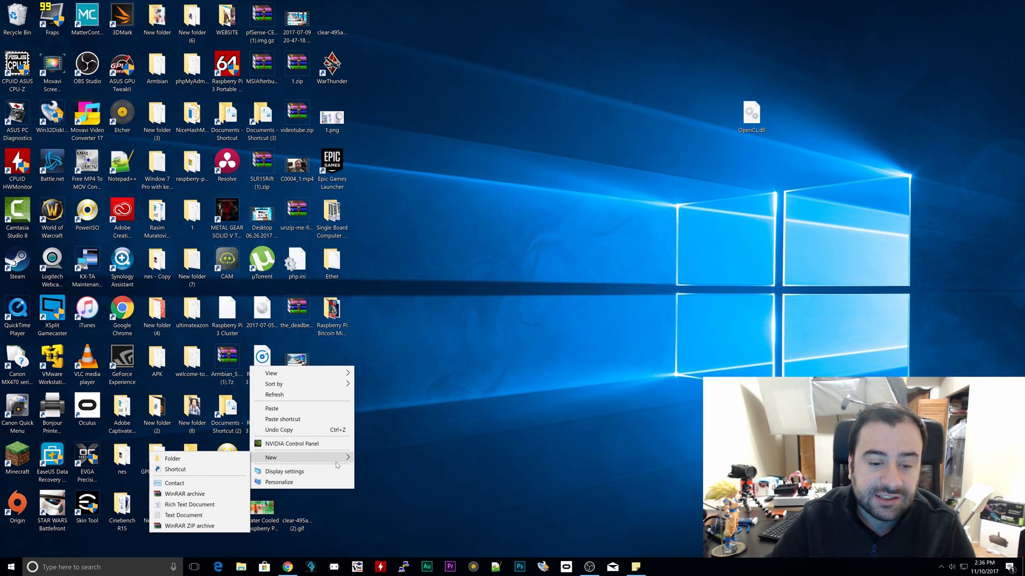
{"action": "left_click", "coordinate": [172, 459]}
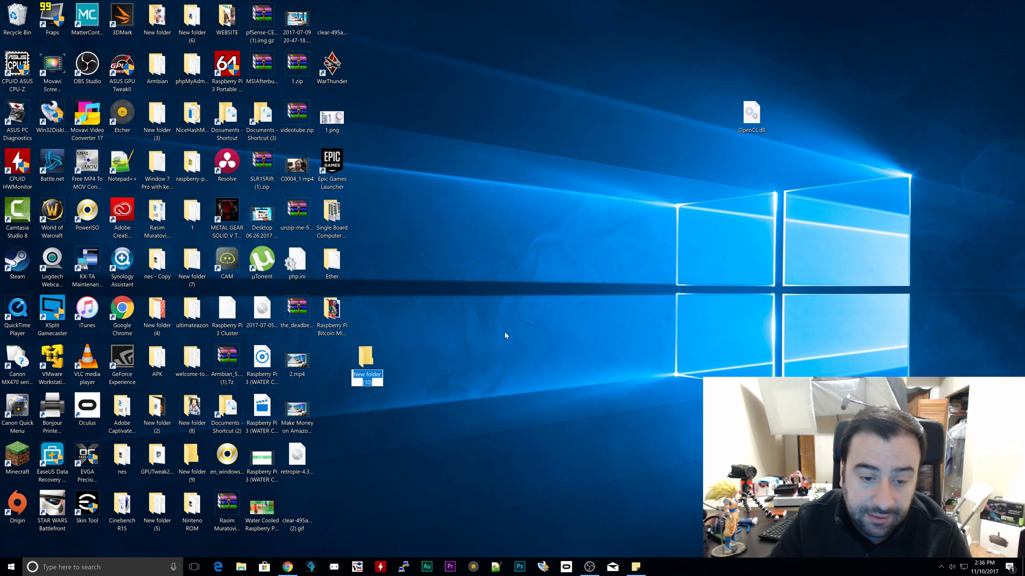
{"action": "key", "text": "Return"}
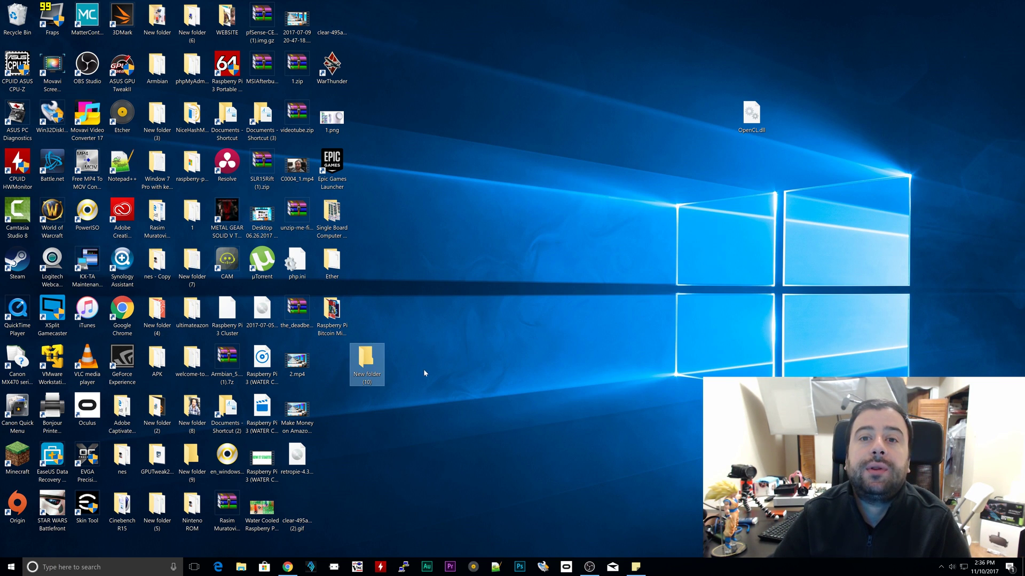
{"action": "right_click", "coordinate": [367, 372]}
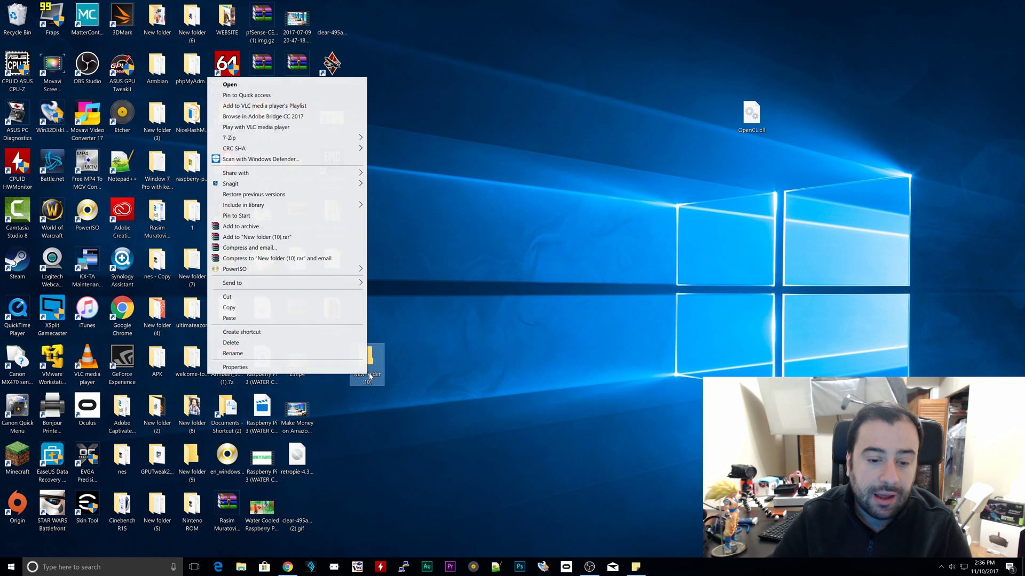
{"action": "left_click", "coordinate": [476, 346]}
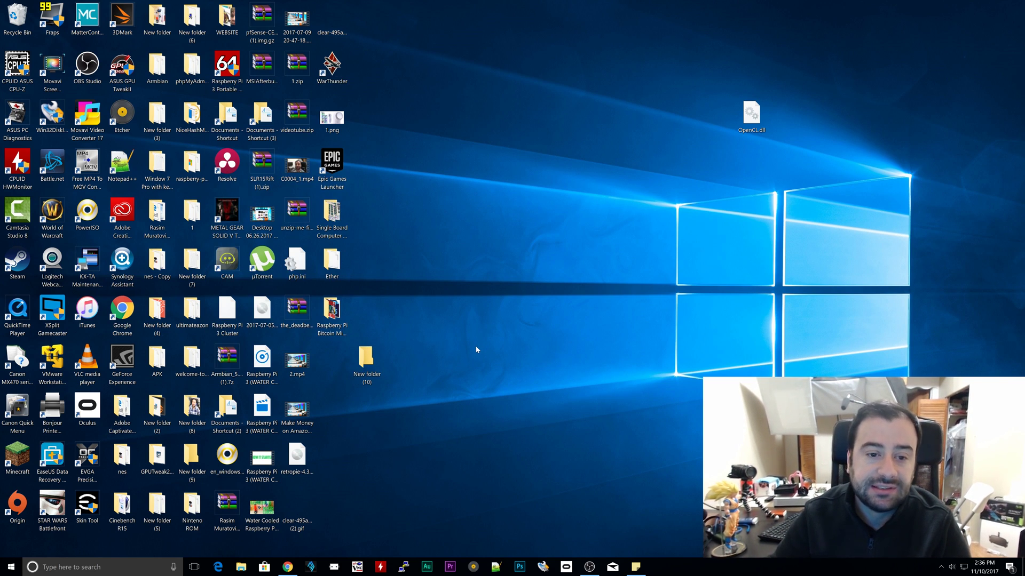
{"action": "right_click", "coordinate": [366, 382]}
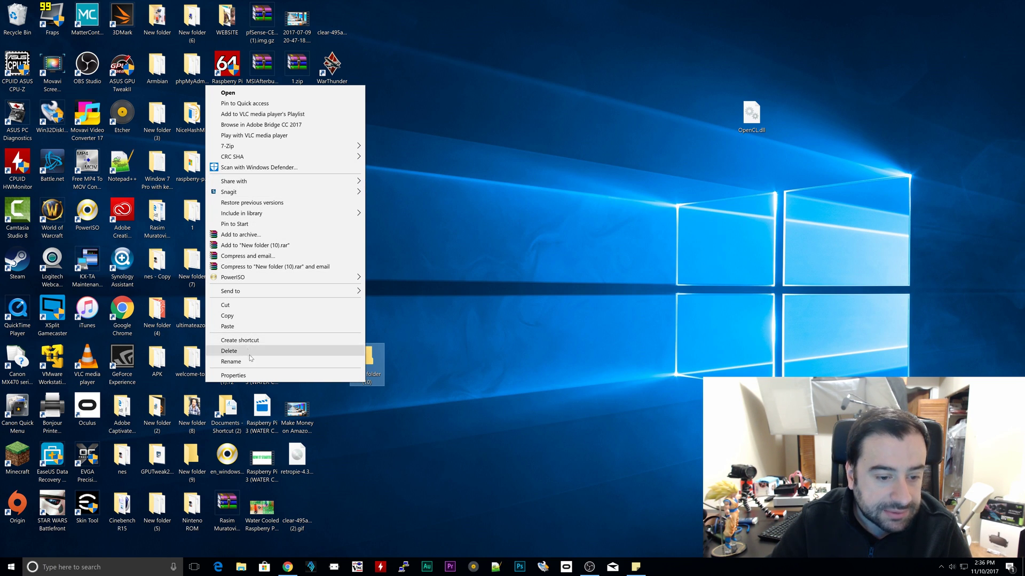
{"action": "left_click", "coordinate": [250, 365]}
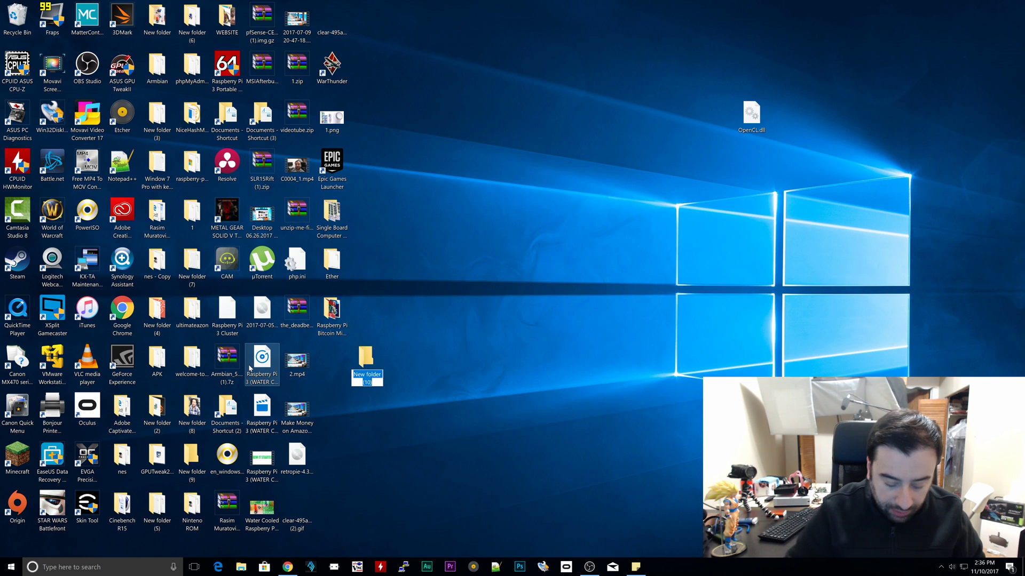
{"action": "type", "text": "Test"}
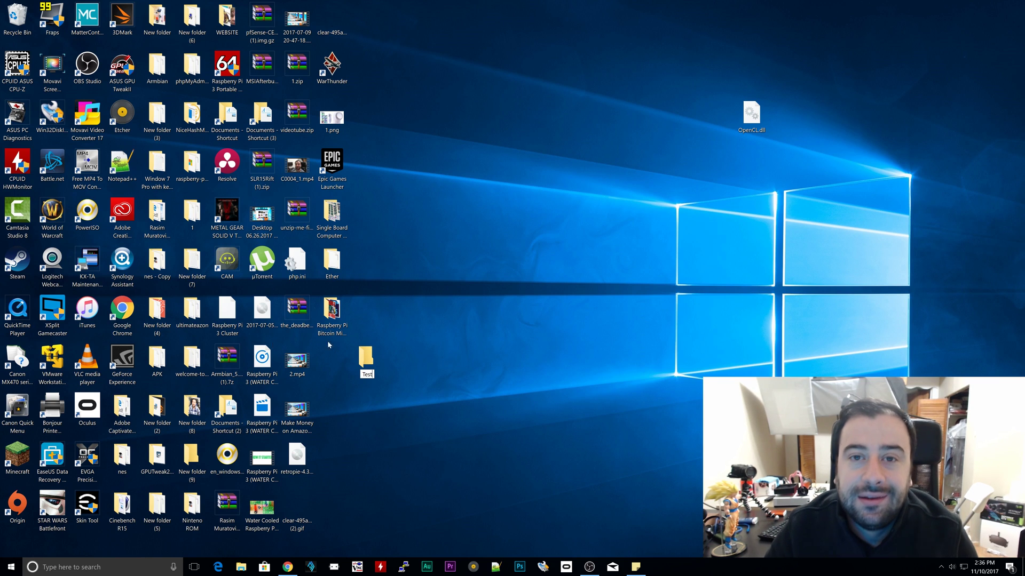
{"action": "key", "text": "Return"}
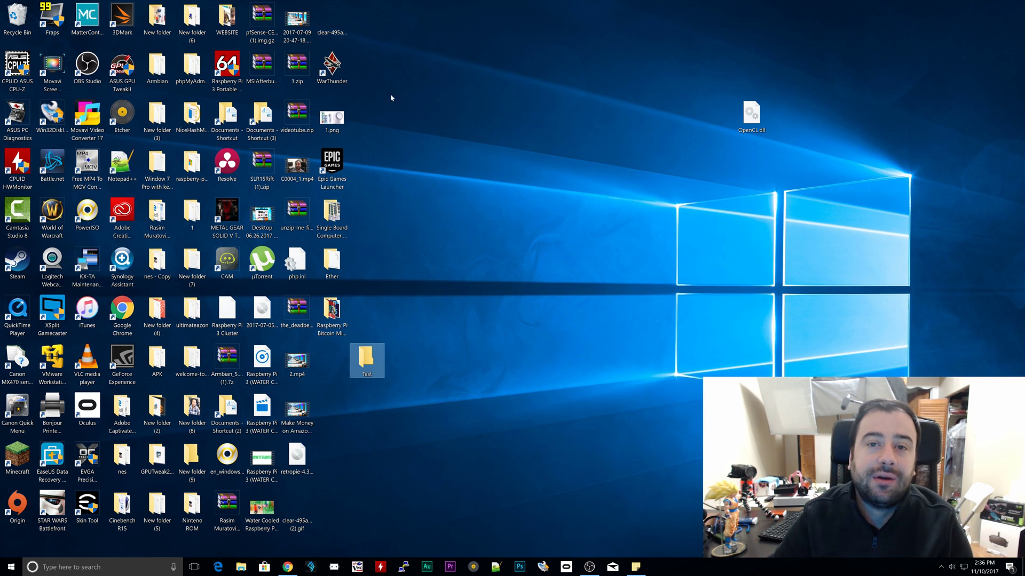
Step: Move the Test folder to the desktop centre, open it, close it, and return to the browser
{"action": "left_click_drag", "start_coordinate": [365, 370], "coordinate": [463, 254]}
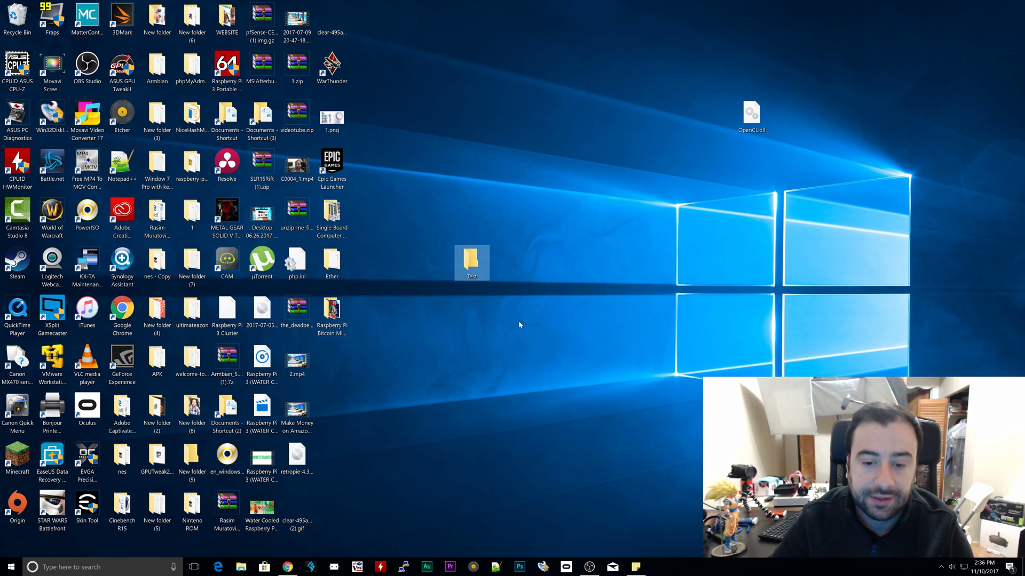
{"action": "double_click", "coordinate": [480, 272]}
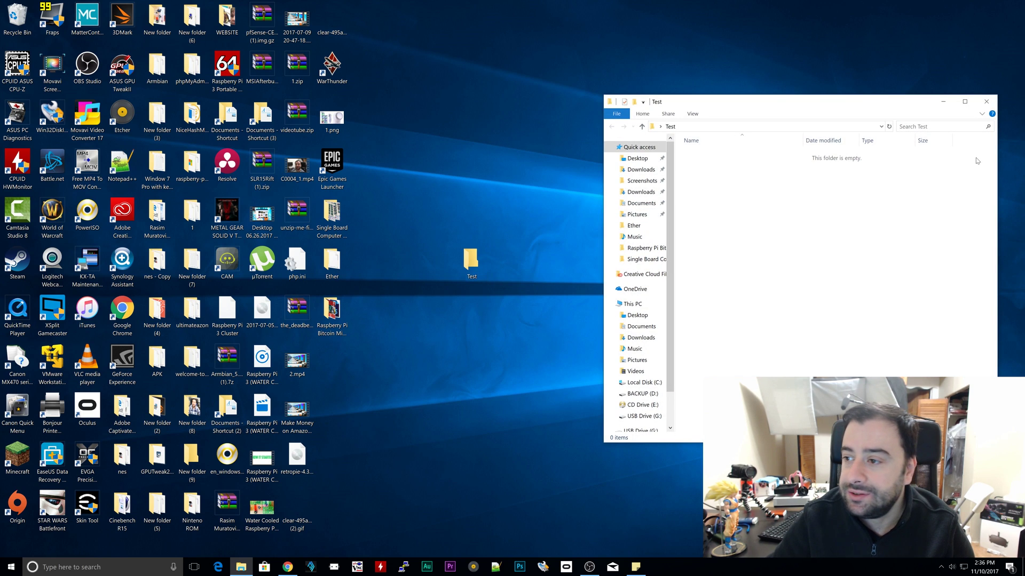
{"action": "left_click", "coordinate": [992, 106]}
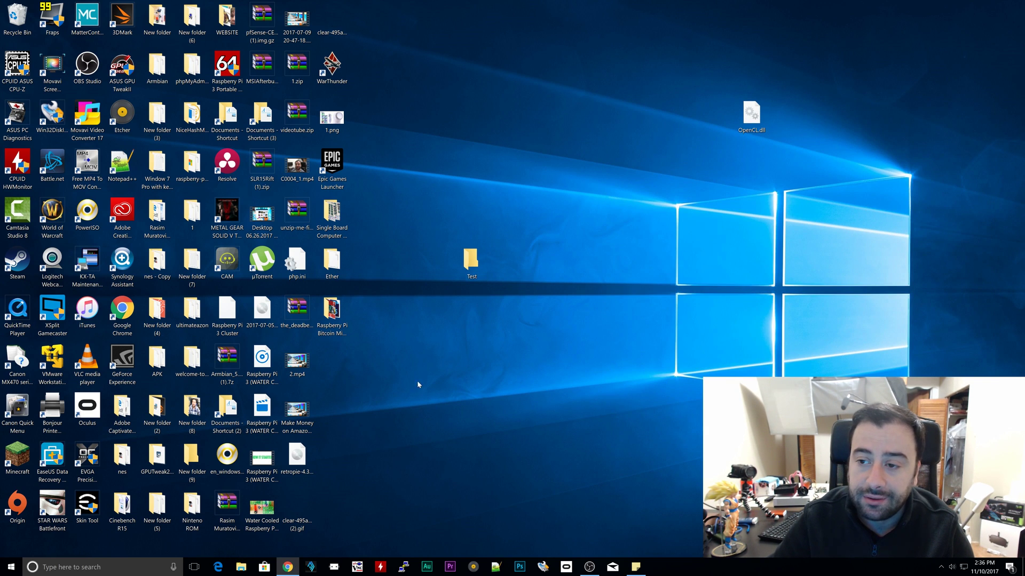
{"action": "left_click", "coordinate": [287, 569]}
Step: Maximize the browser and create the new wallet with an encryption password
{"action": "left_click", "coordinate": [750, 59]}
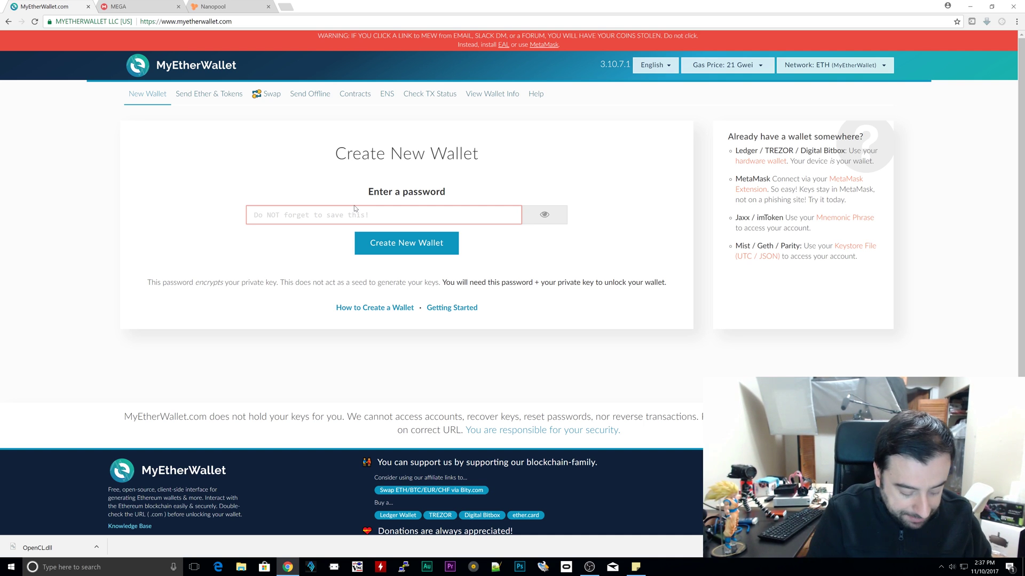
{"action": "type", "text": "•••••••••"}
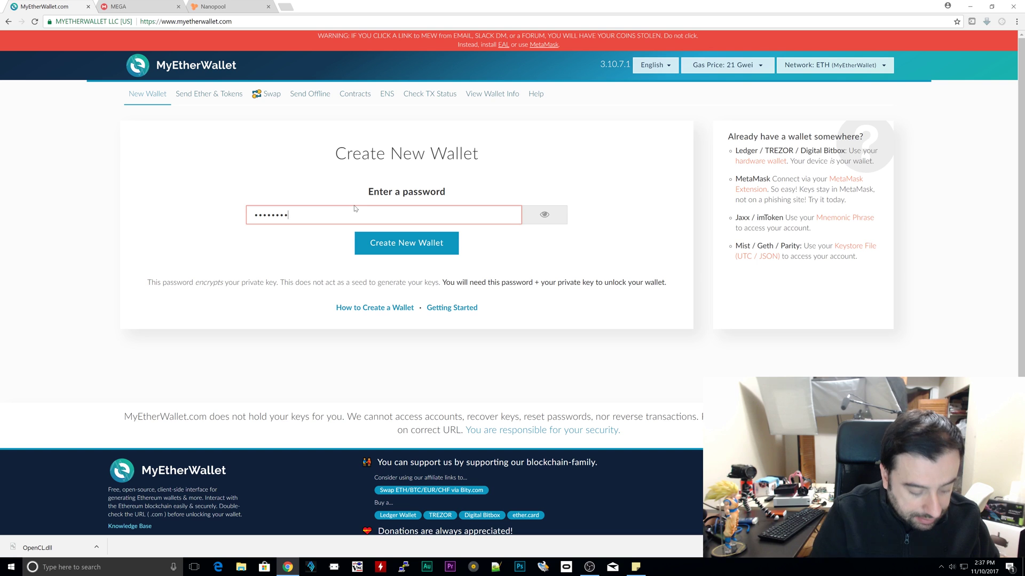
{"action": "left_click", "coordinate": [406, 243]}
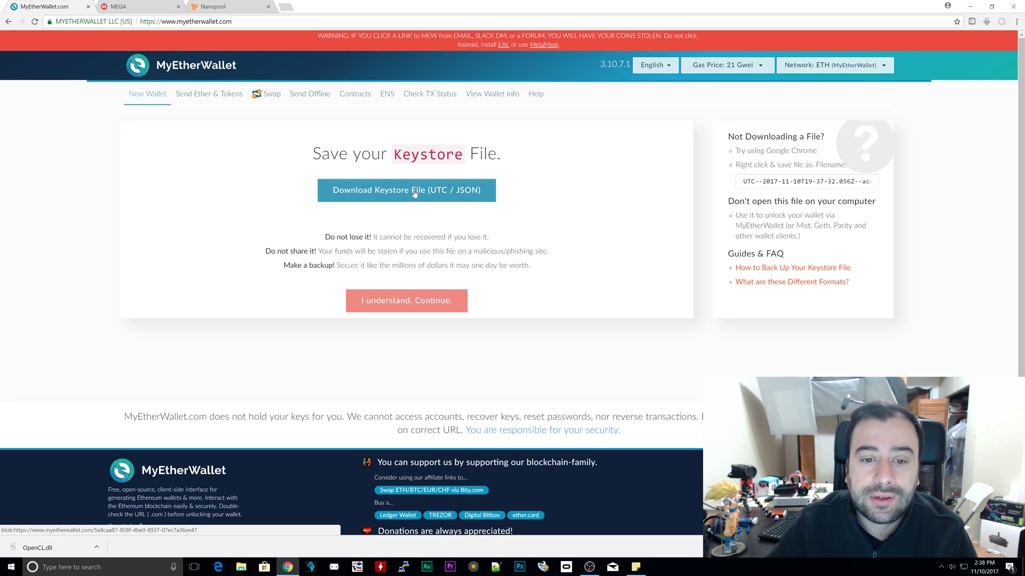
Step: Download the new wallet's UTC / JSON keystore file
{"action": "left_click", "coordinate": [414, 192]}
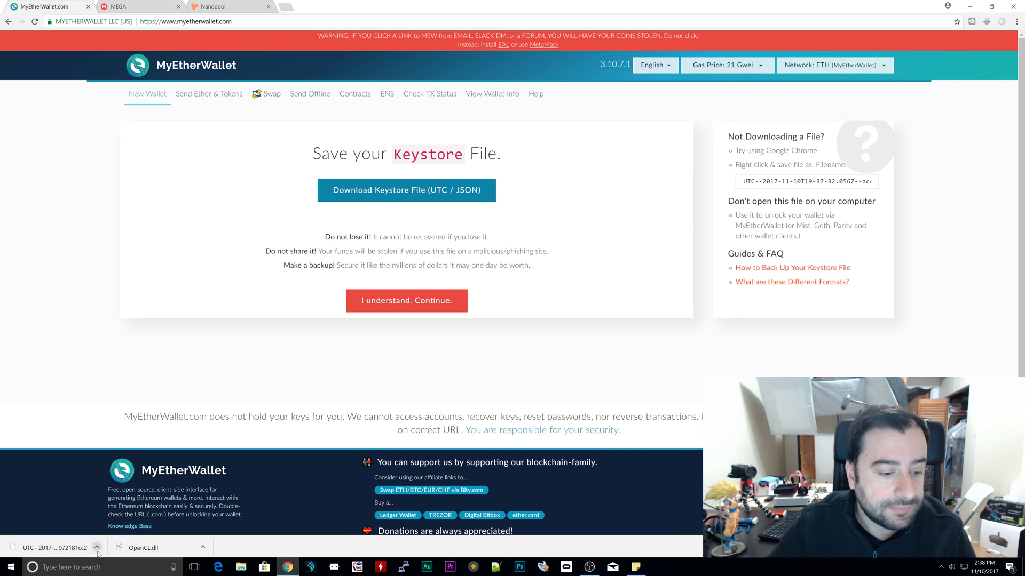
Step: Show the downloaded UTC keystore file in its folder and copy it
{"action": "left_click", "coordinate": [97, 550]}
{"action": "left_click", "coordinate": [122, 518]}
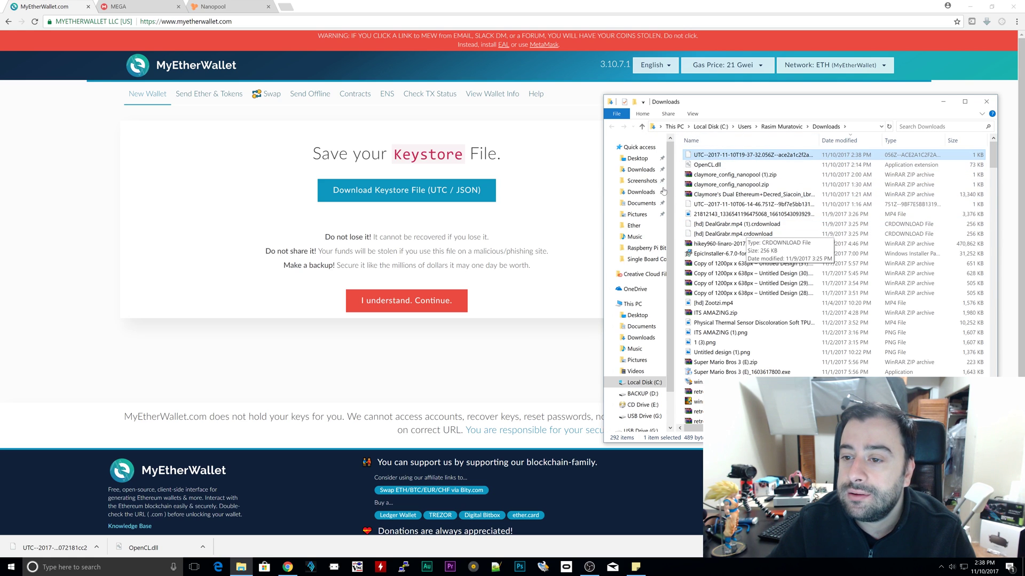
{"action": "left_click", "coordinate": [792, 155]}
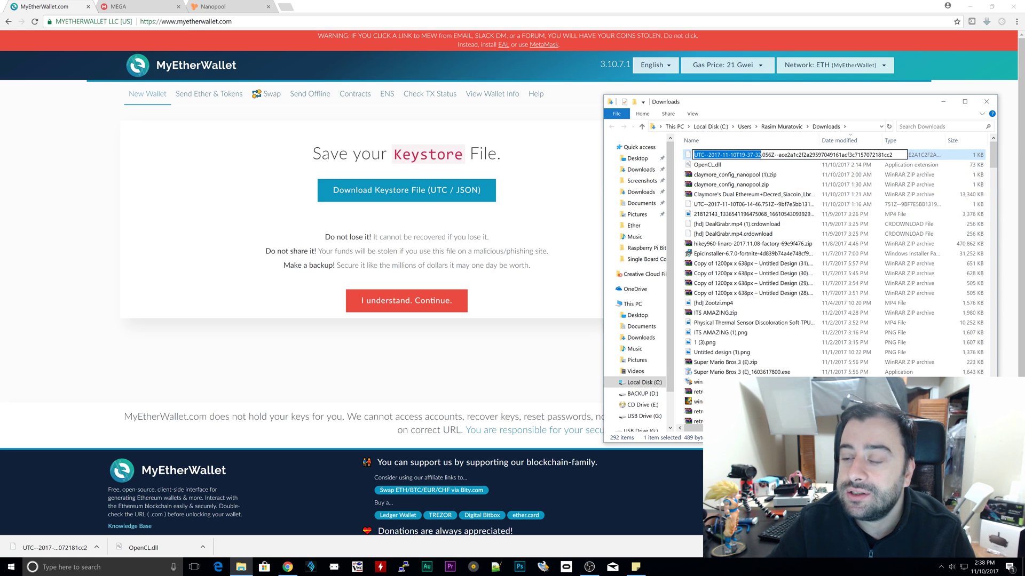
{"action": "key", "text": "Escape"}
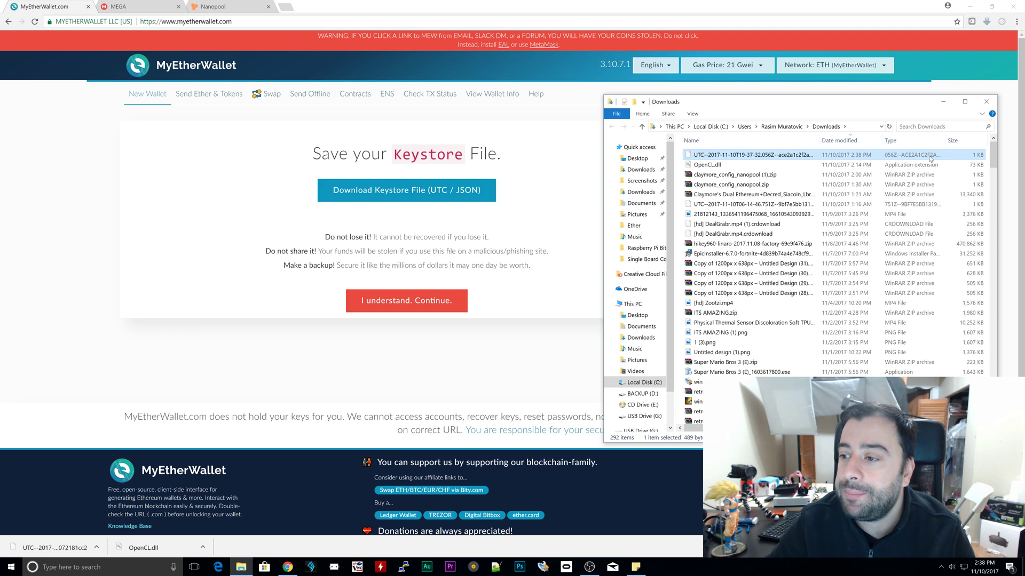
{"action": "right_click", "coordinate": [753, 156]}
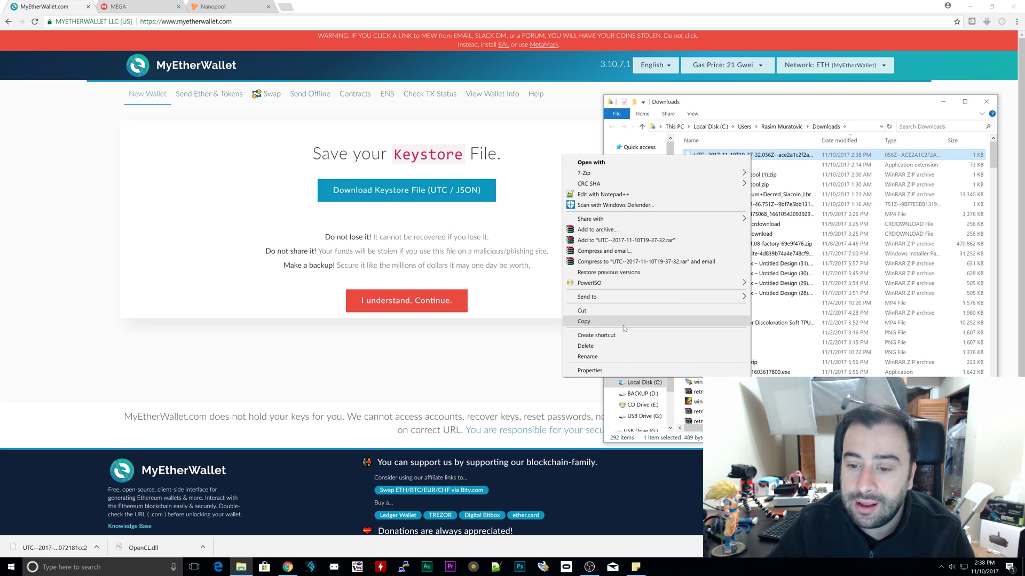
{"action": "left_click", "coordinate": [583, 321]}
Step: Paste the keystore copy into the desktop Test folder, then return to MyEtherWallet
{"action": "left_click", "coordinate": [943, 102]}
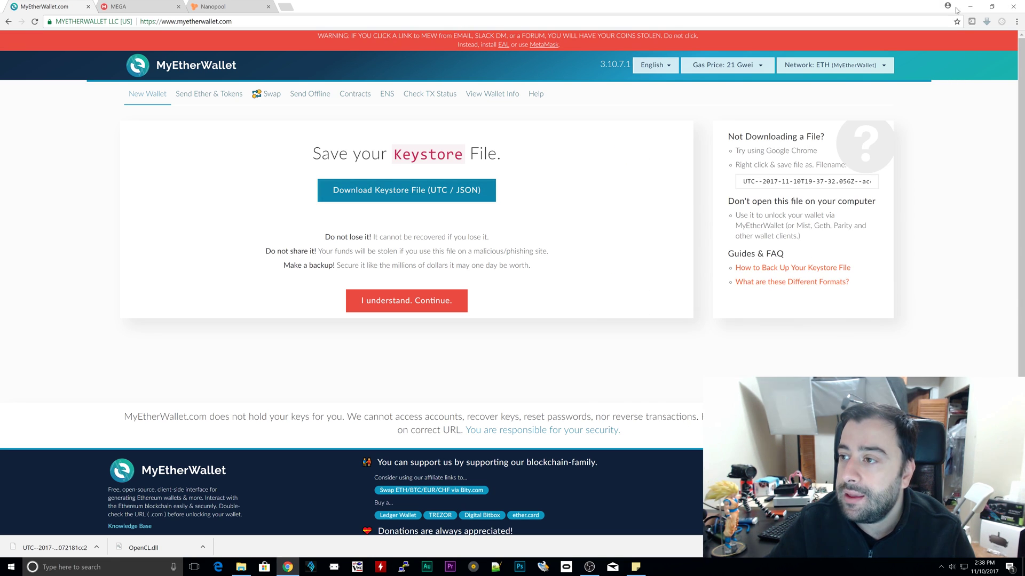
{"action": "left_click", "coordinate": [969, 6]}
{"action": "double_click", "coordinate": [471, 261]}
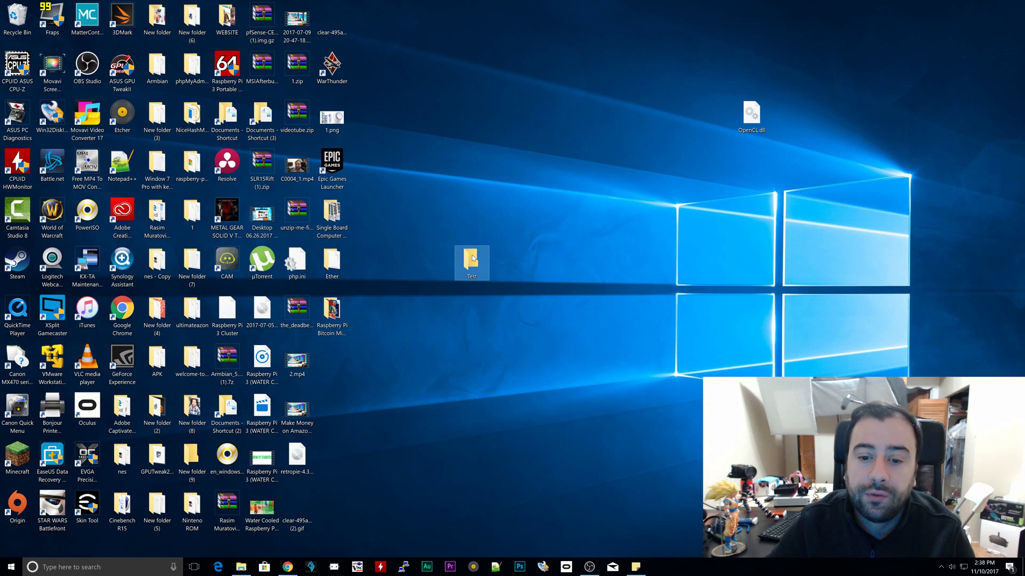
{"action": "right_click", "coordinate": [722, 236]}
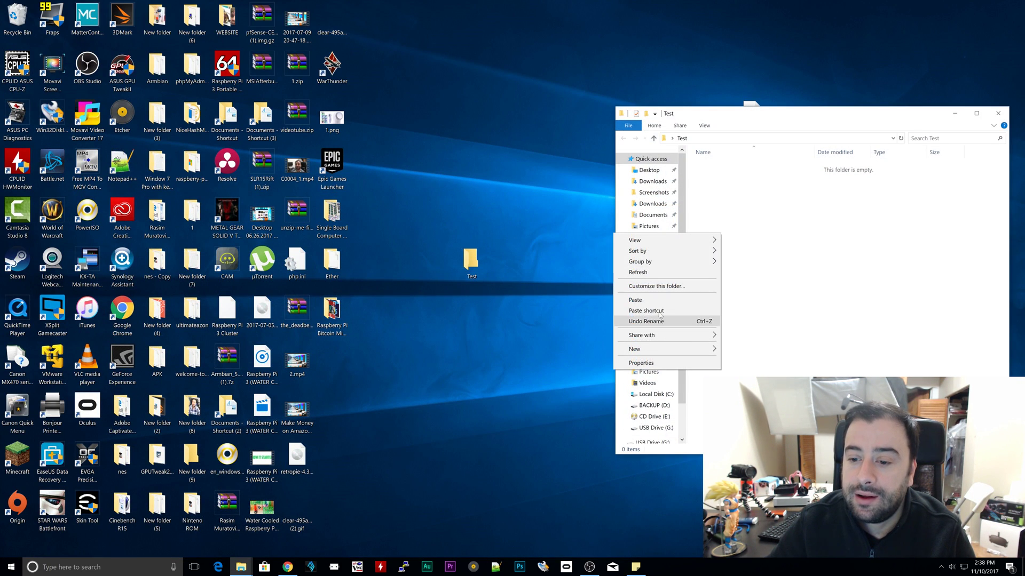
{"action": "left_click", "coordinate": [689, 302]}
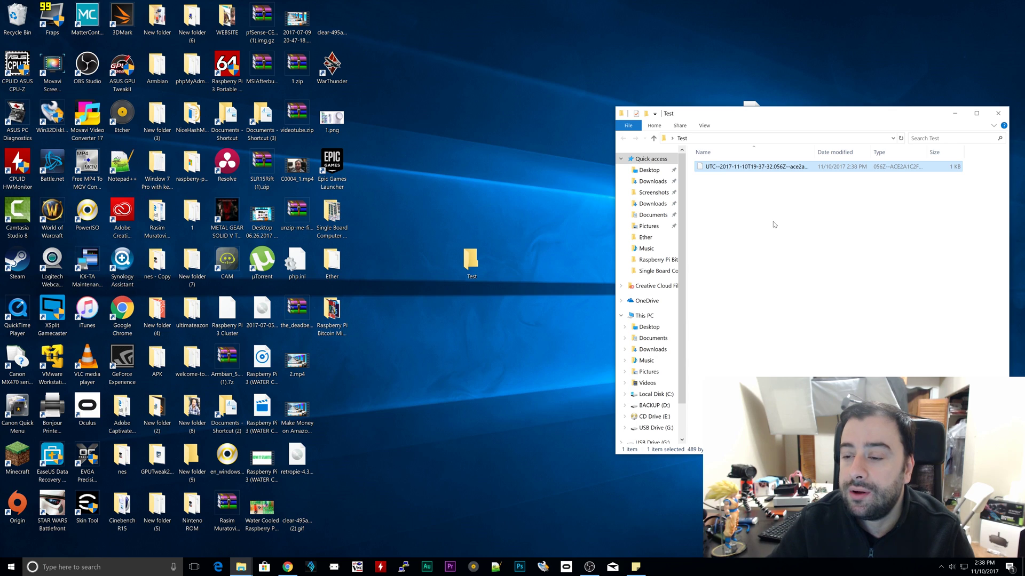
{"action": "left_click", "coordinate": [795, 214]}
{"action": "left_click", "coordinate": [997, 113]}
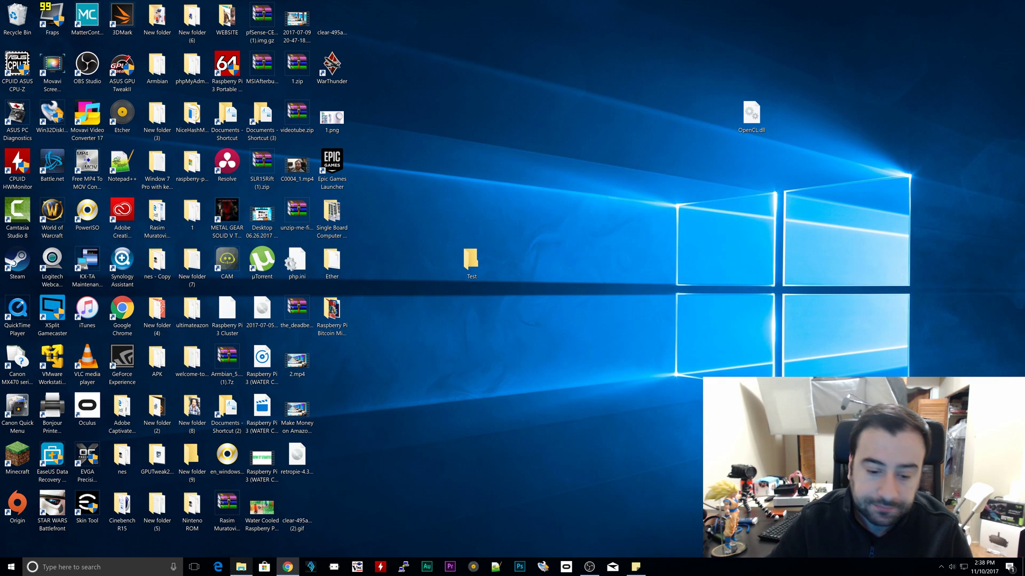
{"action": "left_click", "coordinate": [293, 568]}
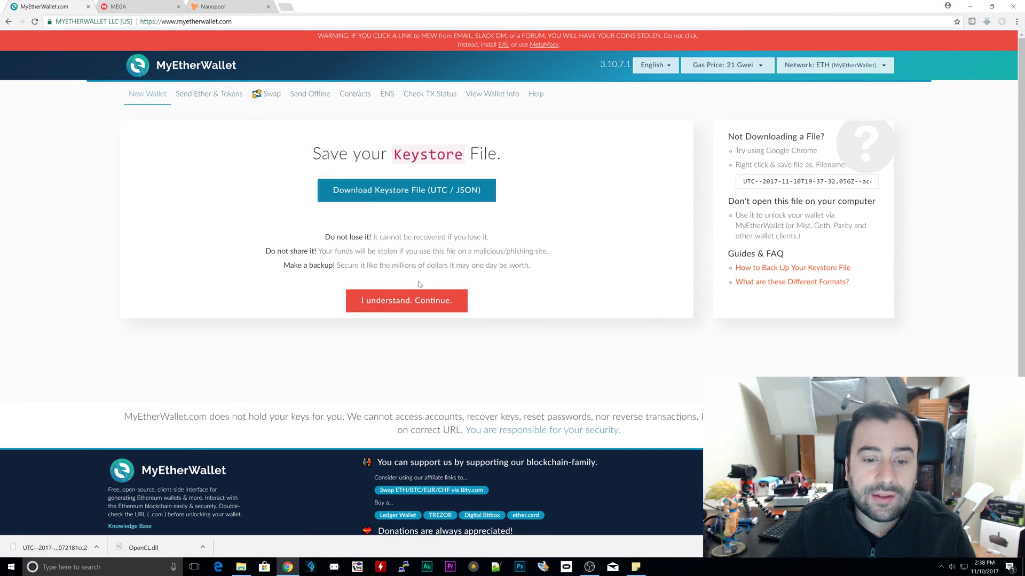
Step: Acknowledge the keystore warning and highlight the displayed private key
{"action": "left_click", "coordinate": [435, 307]}
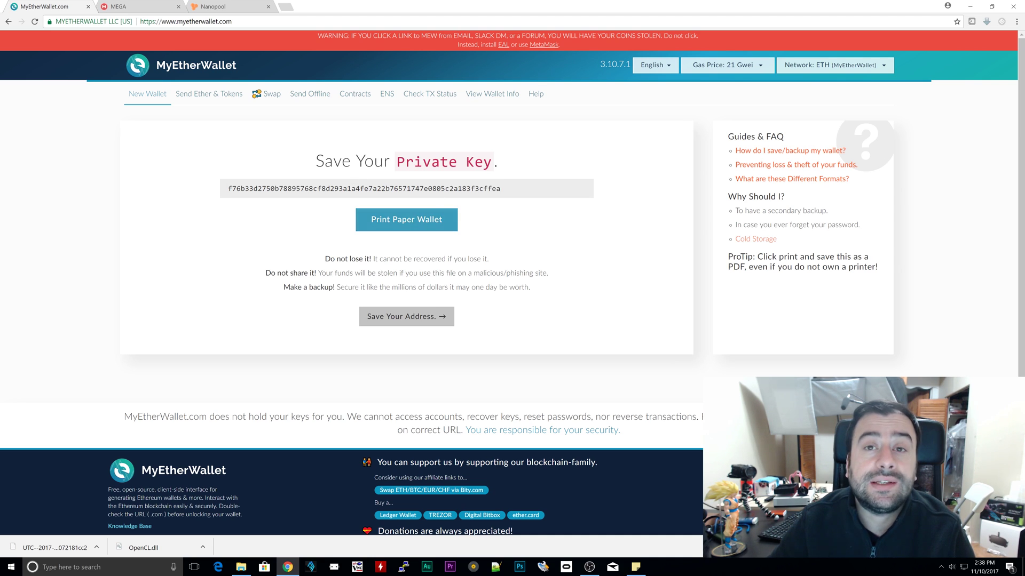
{"action": "left_click_drag", "start_coordinate": [502, 189], "coordinate": [180, 189]}
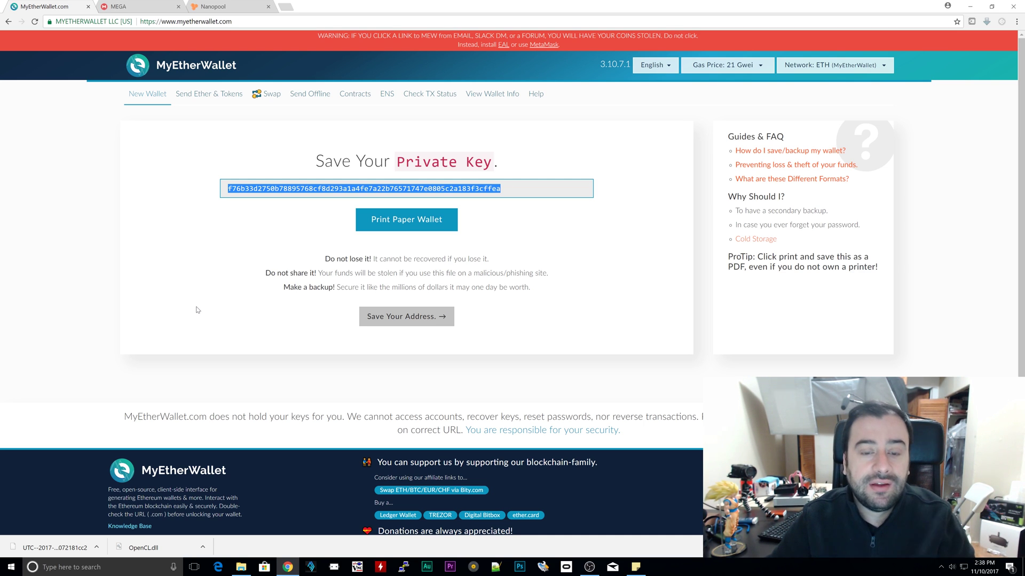
{"action": "left_click", "coordinate": [523, 248]}
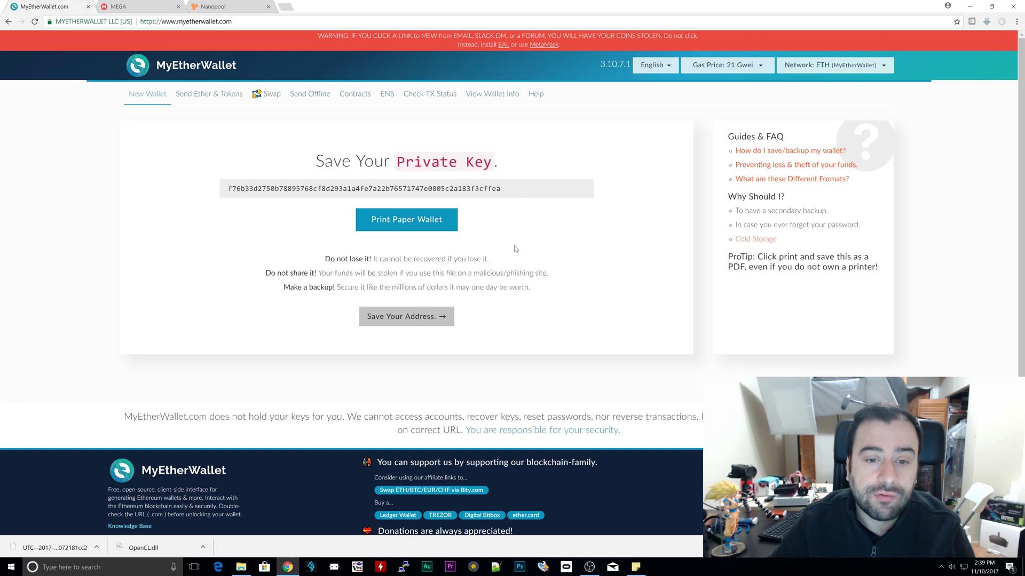
Step: Open the printable paper wallet, cancel printing, and highlight the address on the card
{"action": "left_click", "coordinate": [407, 220]}
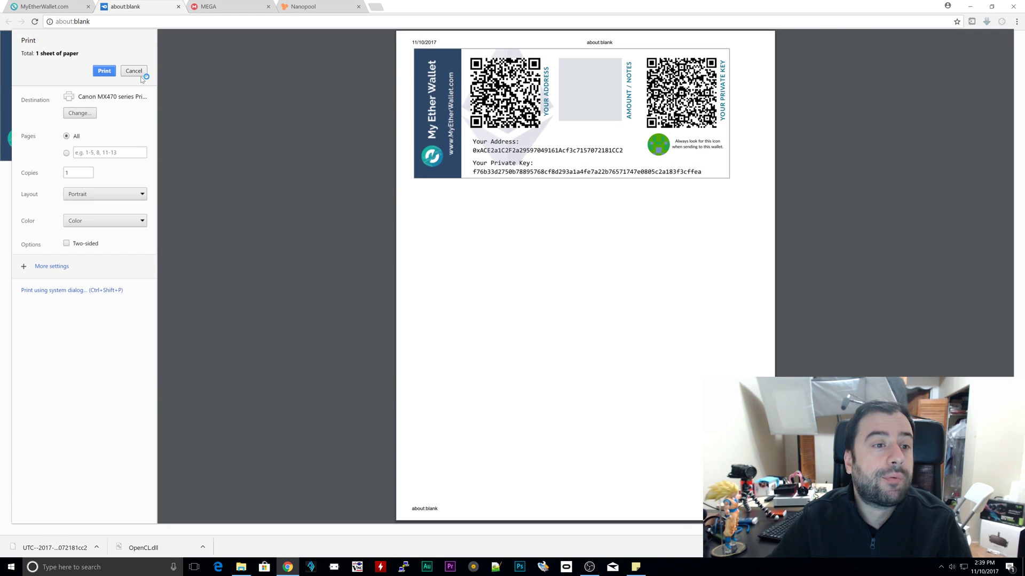
{"action": "left_click", "coordinate": [134, 71]}
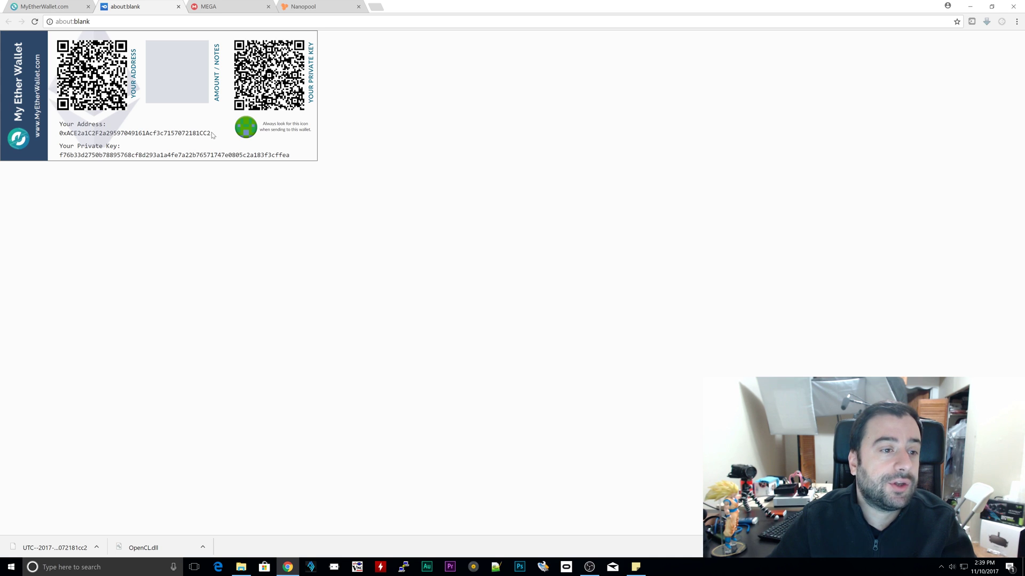
{"action": "left_click_drag", "start_coordinate": [211, 134], "coordinate": [175, 139]}
{"action": "left_click", "coordinate": [173, 216]}
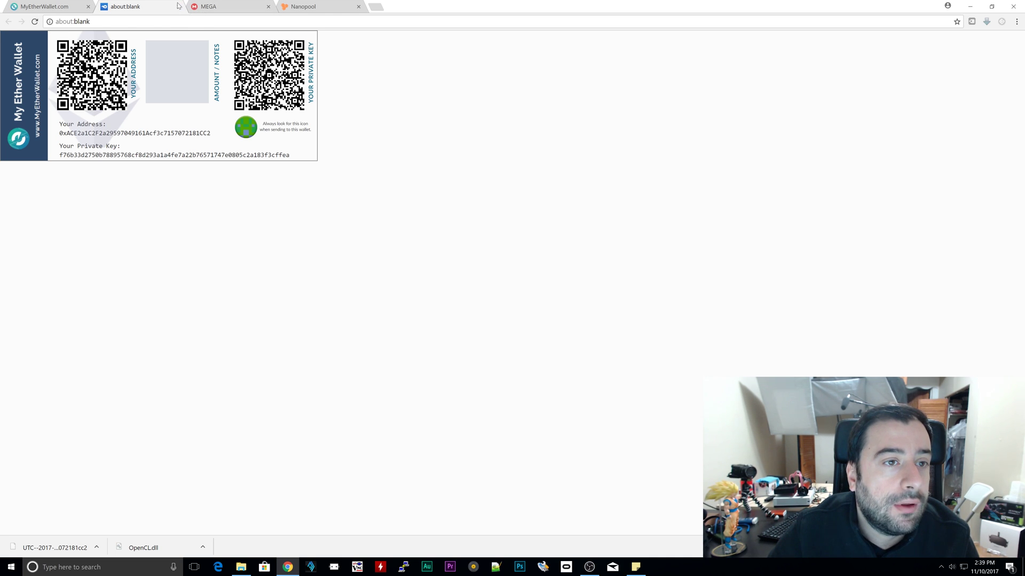
Step: Close the paper wallet tab, choose Keystore / JSON File access, and browse for the wallet file
{"action": "left_click", "coordinate": [178, 7]}
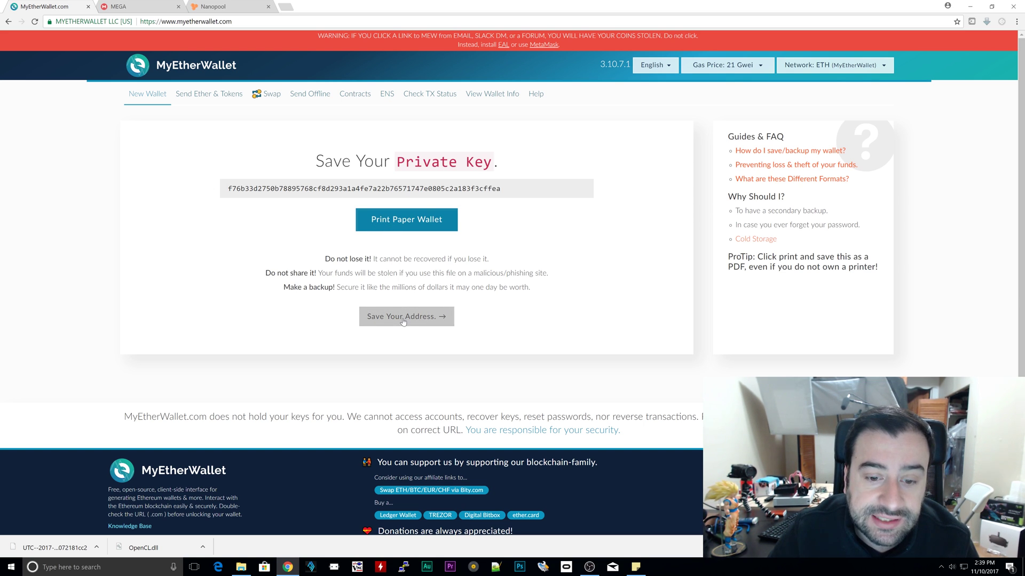
{"action": "left_click", "coordinate": [403, 320]}
{"action": "left_click", "coordinate": [174, 262]}
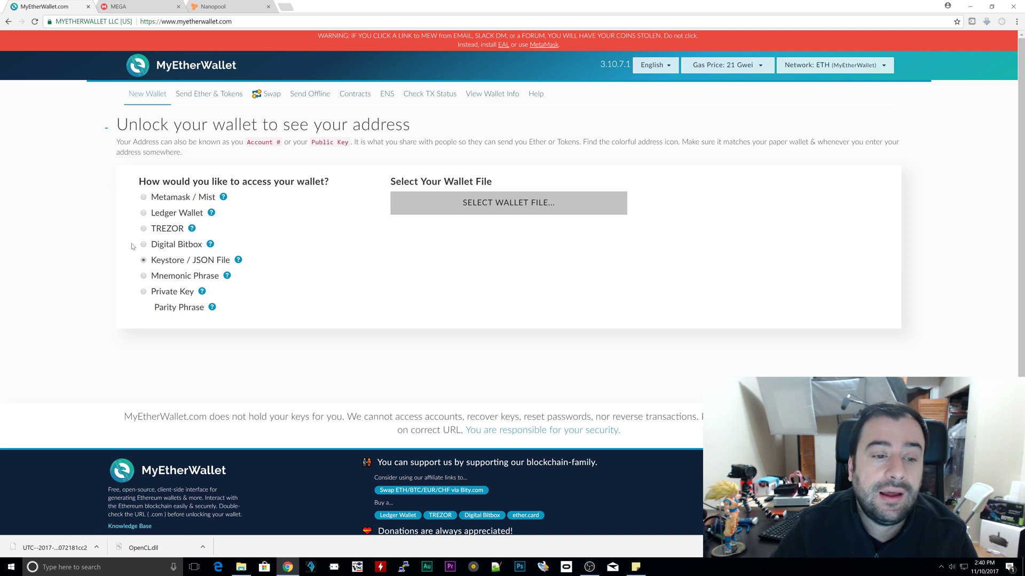
{"action": "left_click", "coordinate": [472, 207]}
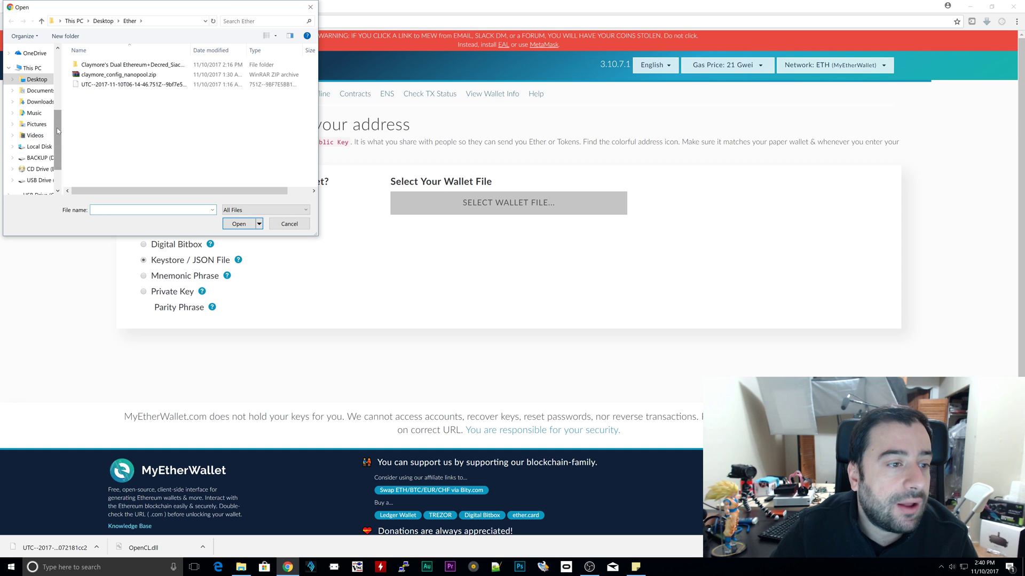
Step: Load the UTC keystore file from Desktop > Test and enter the wallet password
{"action": "left_click_drag", "start_coordinate": [59, 133], "coordinate": [45, 72]}
{"action": "left_click", "coordinate": [44, 72]}
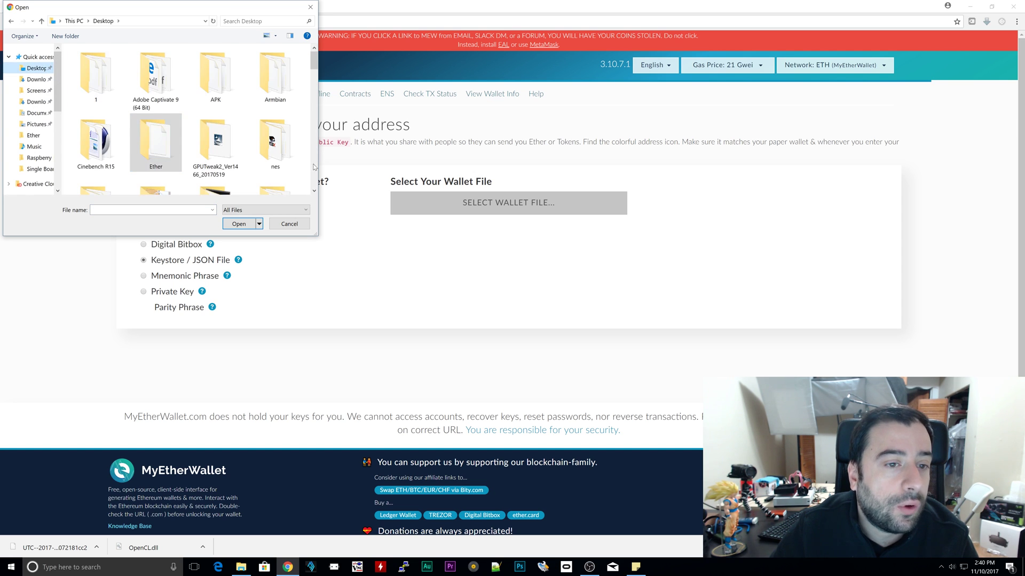
{"action": "scroll", "coordinate": [305, 171], "scroll_direction": "down", "scroll_amount": 5}
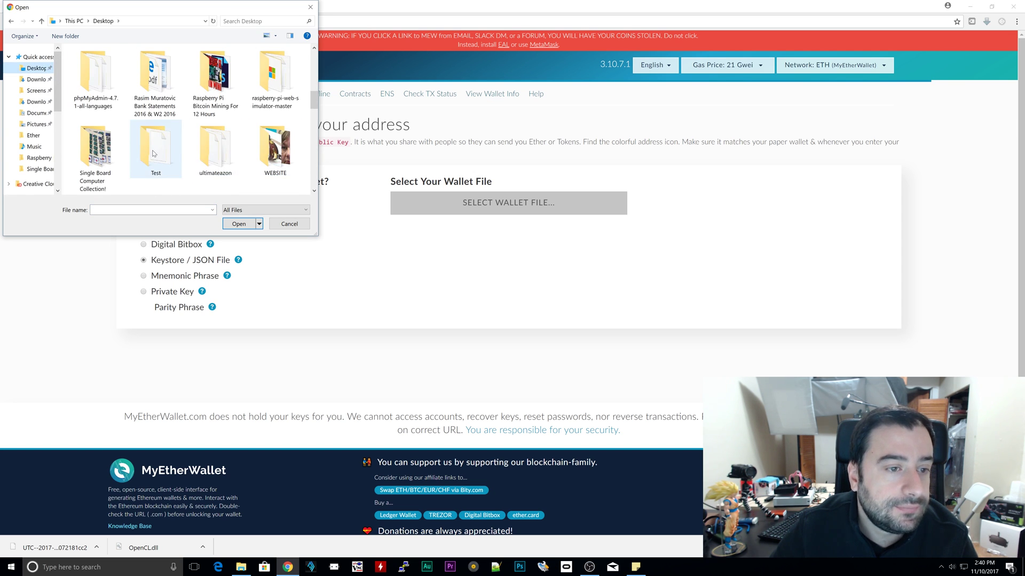
{"action": "double_click", "coordinate": [154, 153]}
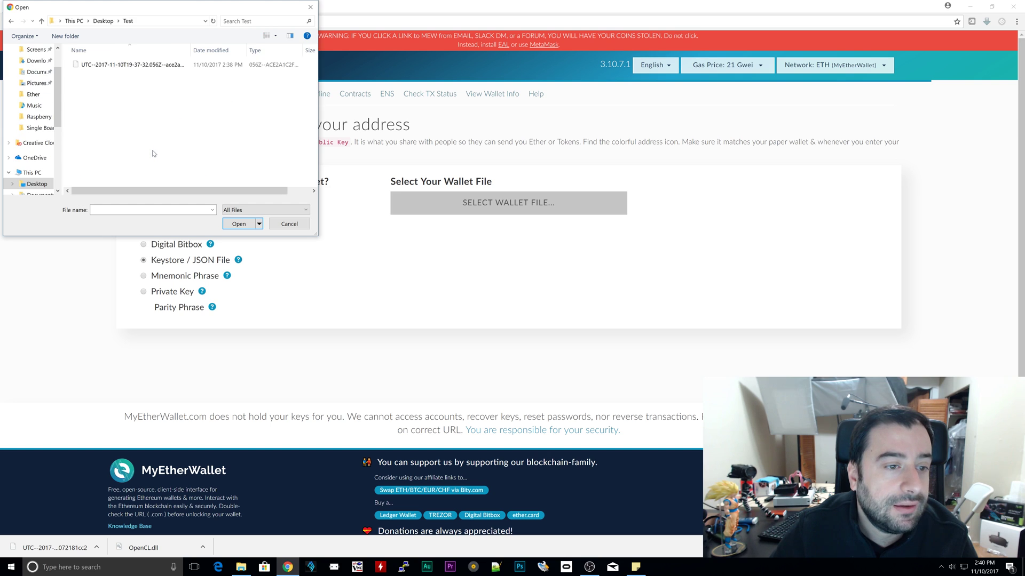
{"action": "left_click", "coordinate": [167, 66]}
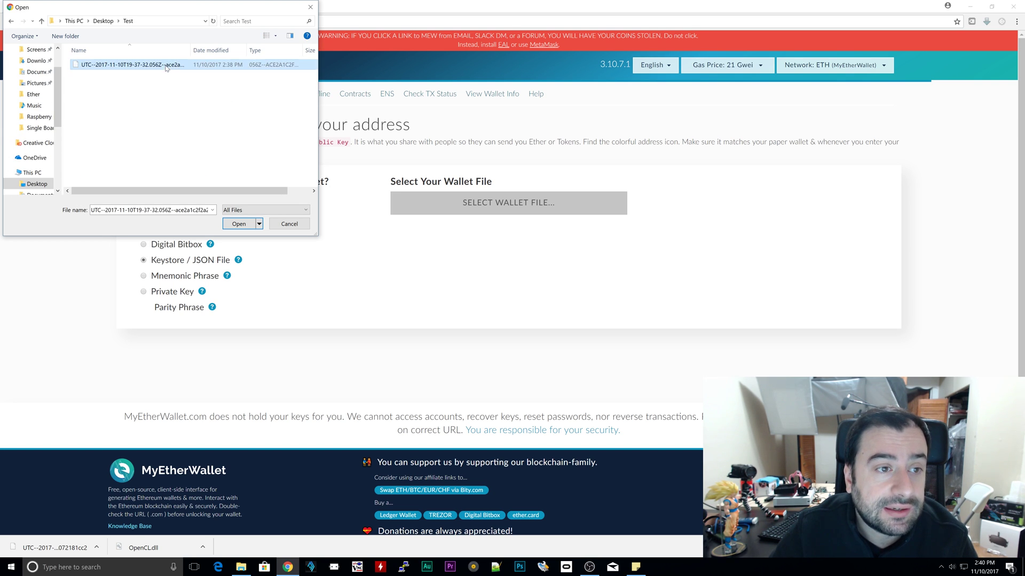
{"action": "left_click", "coordinate": [238, 224]}
{"action": "left_click", "coordinate": [405, 242]}
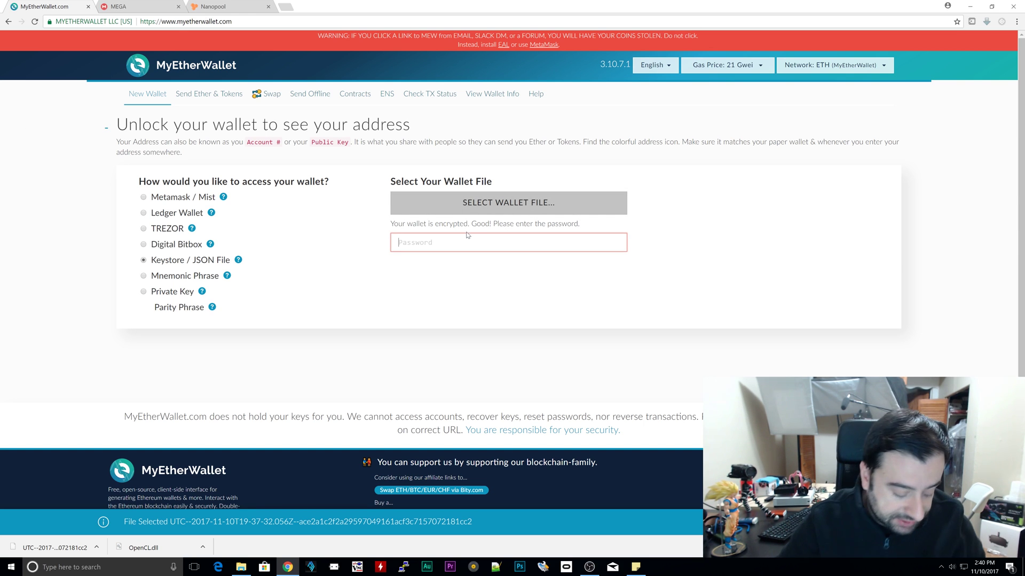
{"action": "type", "text": "••••••"}
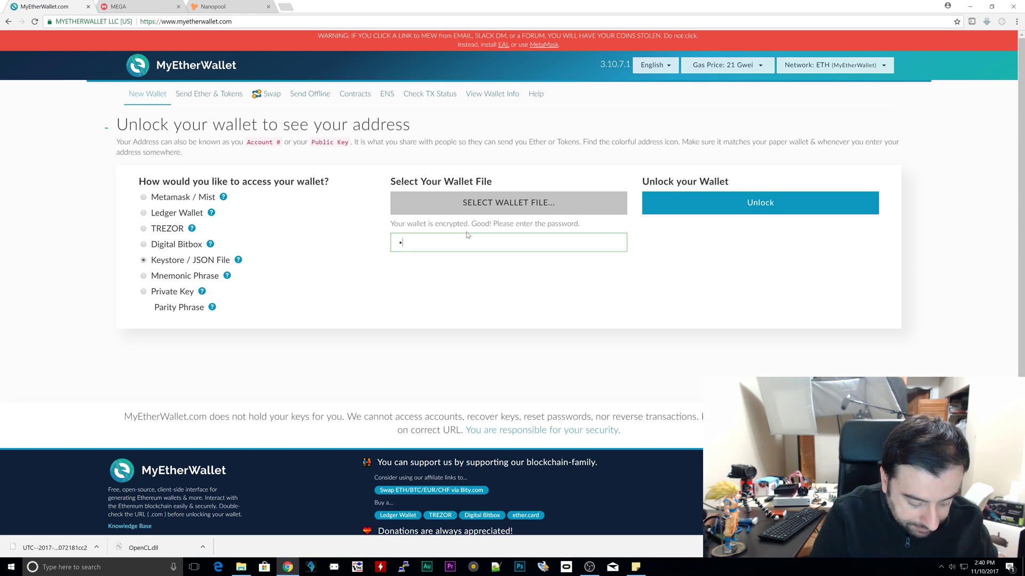
{"action": "type", "text": "•••"}
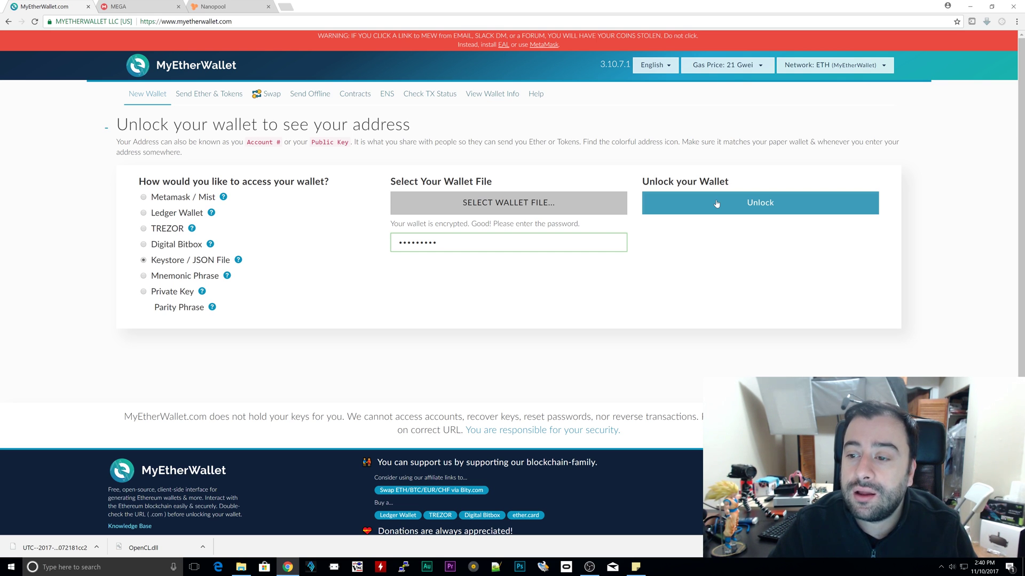
Step: Unlock the wallet and select its account address, showing a 0 ETH balance
{"action": "left_click", "coordinate": [717, 204]}
{"action": "scroll", "coordinate": [619, 268], "scroll_direction": "down", "scroll_amount": 5}
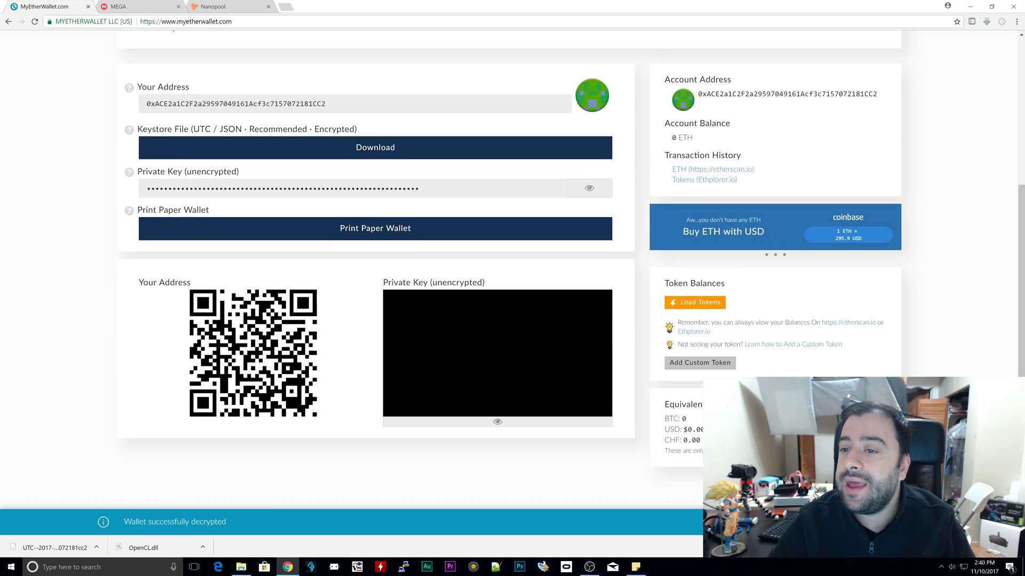
{"action": "left_click_drag", "start_coordinate": [873, 95], "coordinate": [687, 97]}
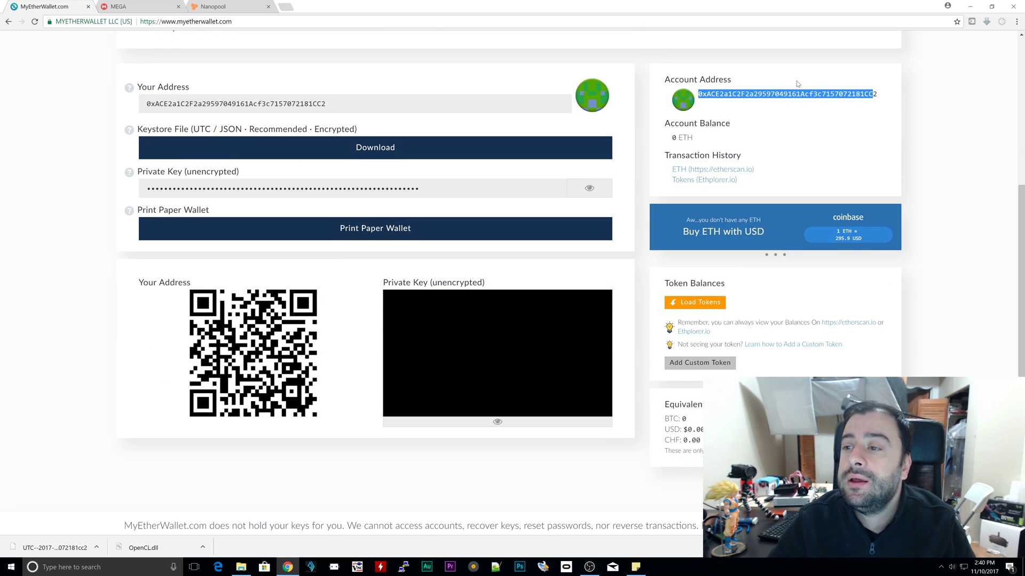
{"action": "left_click_drag", "start_coordinate": [887, 95], "coordinate": [694, 96]}
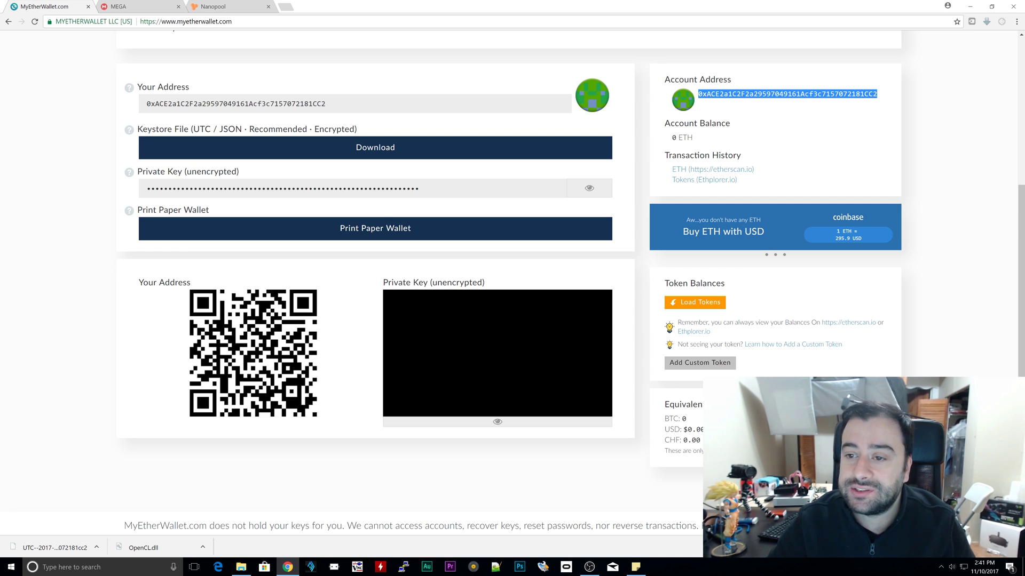
{"action": "scroll", "coordinate": [823, 112], "scroll_direction": "up", "scroll_amount": 2}
{"action": "scroll", "coordinate": [824, 112], "scroll_direction": "up", "scroll_amount": 3}
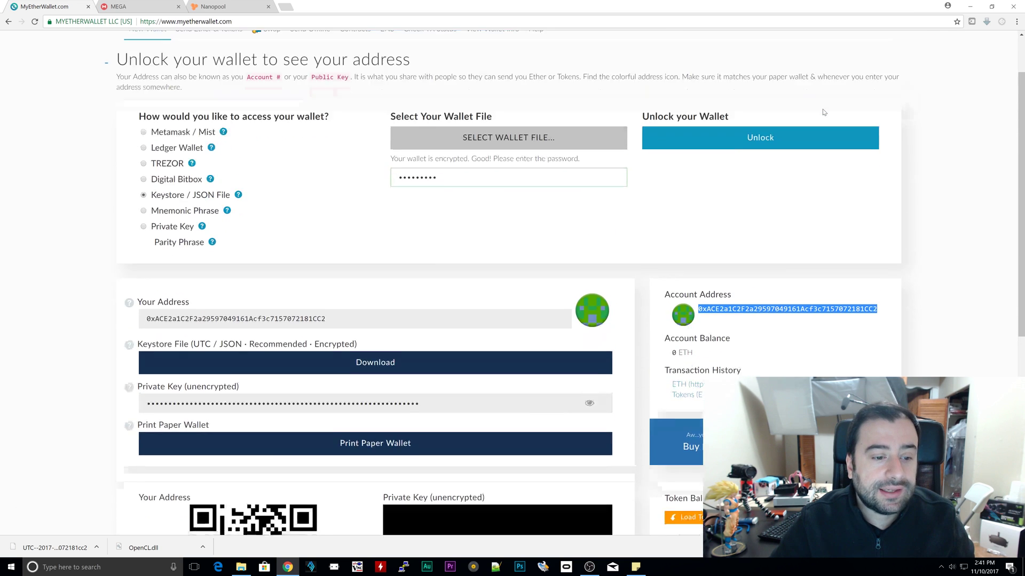
{"action": "scroll", "coordinate": [824, 112], "scroll_direction": "down", "scroll_amount": 6}
{"action": "scroll", "coordinate": [823, 112], "scroll_direction": "up", "scroll_amount": 2}
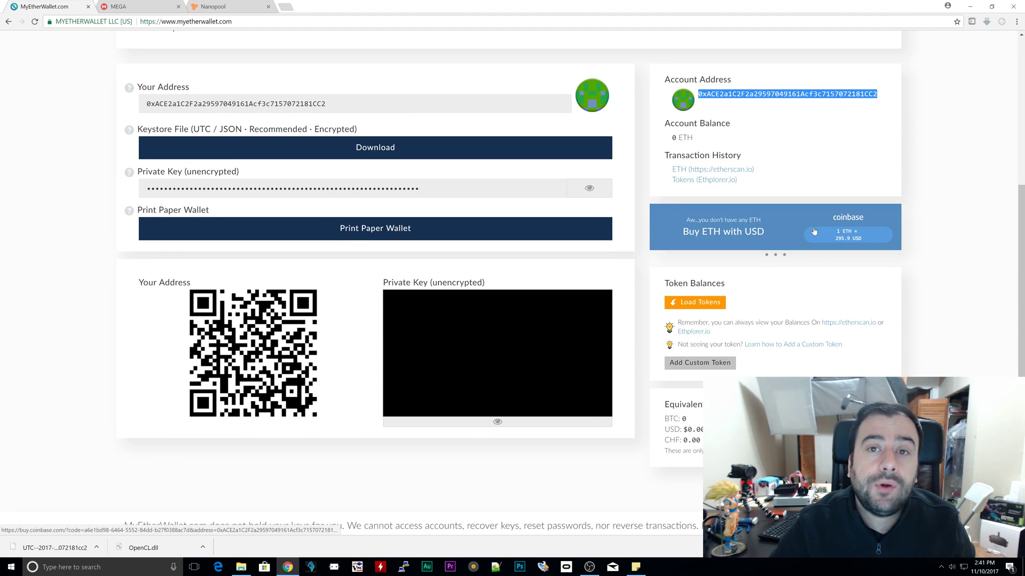
{"action": "scroll", "coordinate": [126, 214], "scroll_direction": "up", "scroll_amount": 3}
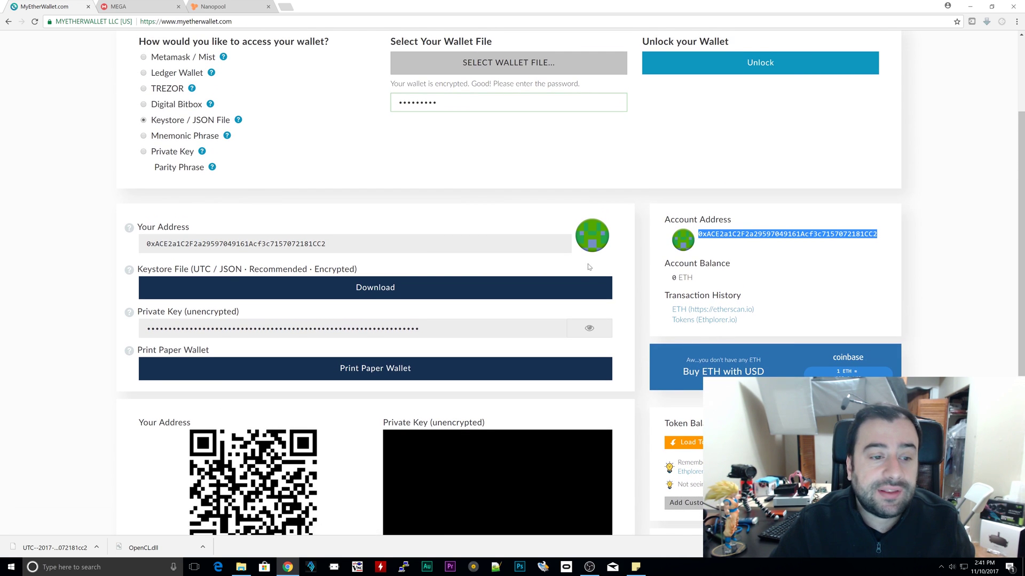
{"action": "scroll", "coordinate": [105, 353], "scroll_direction": "down", "scroll_amount": 3}
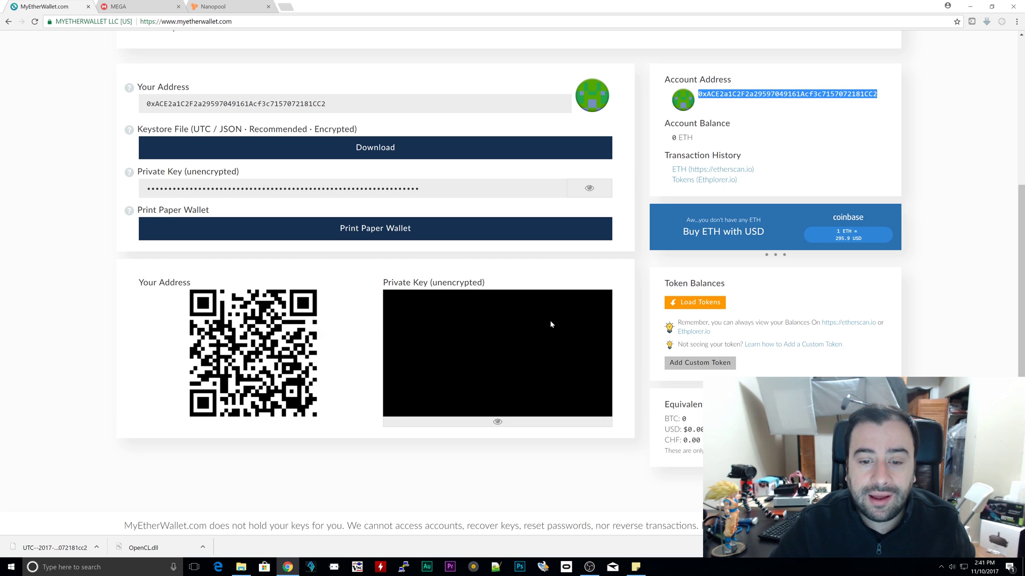
{"action": "scroll", "coordinate": [550, 320], "scroll_direction": "up", "scroll_amount": 2}
{"action": "scroll", "coordinate": [550, 319], "scroll_direction": "up", "scroll_amount": 3}
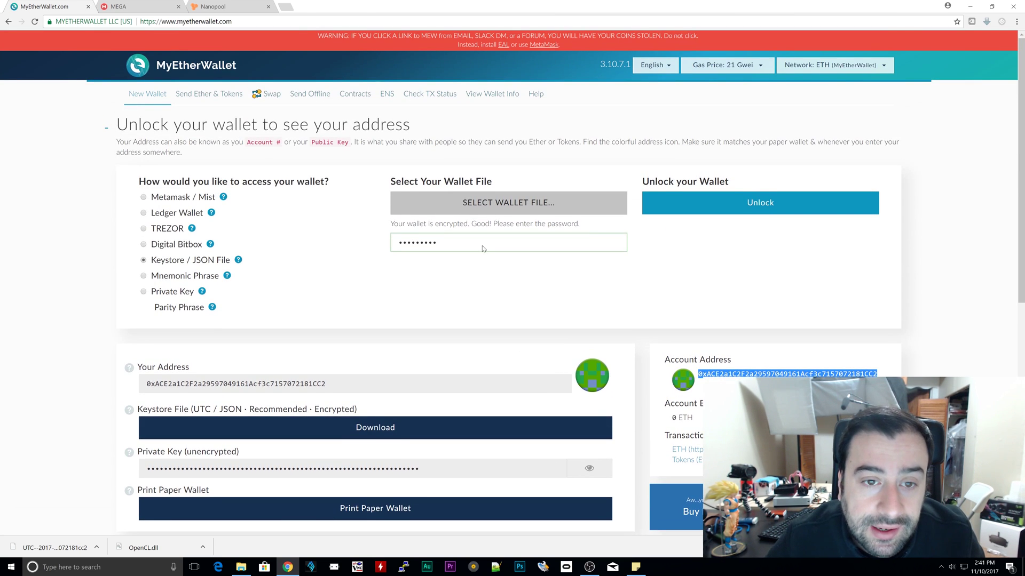
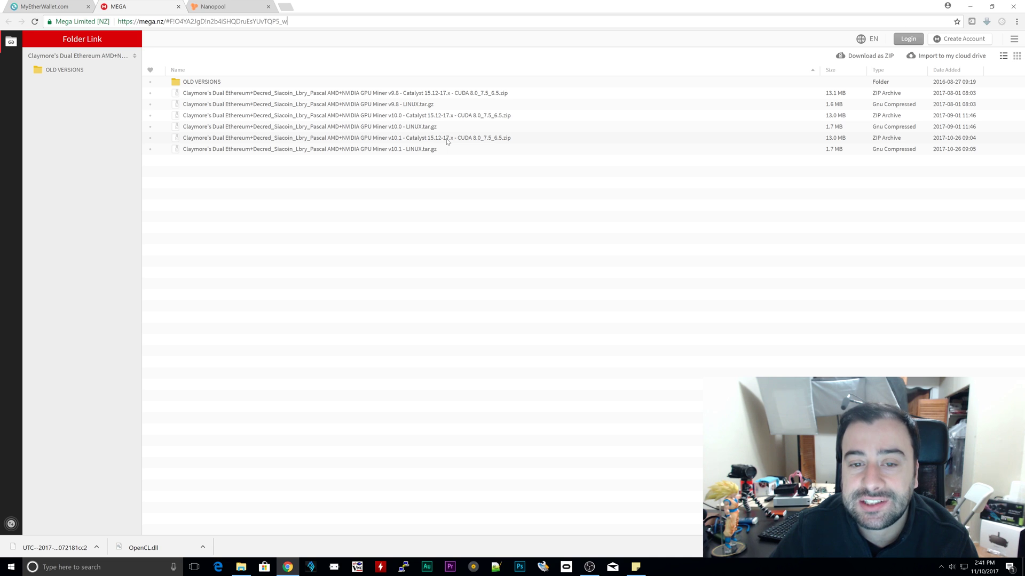
Step: Download the Claymore v10.1 Catalyst ZIP archive from MEGA using Standard Download
{"action": "left_click", "coordinate": [448, 139]}
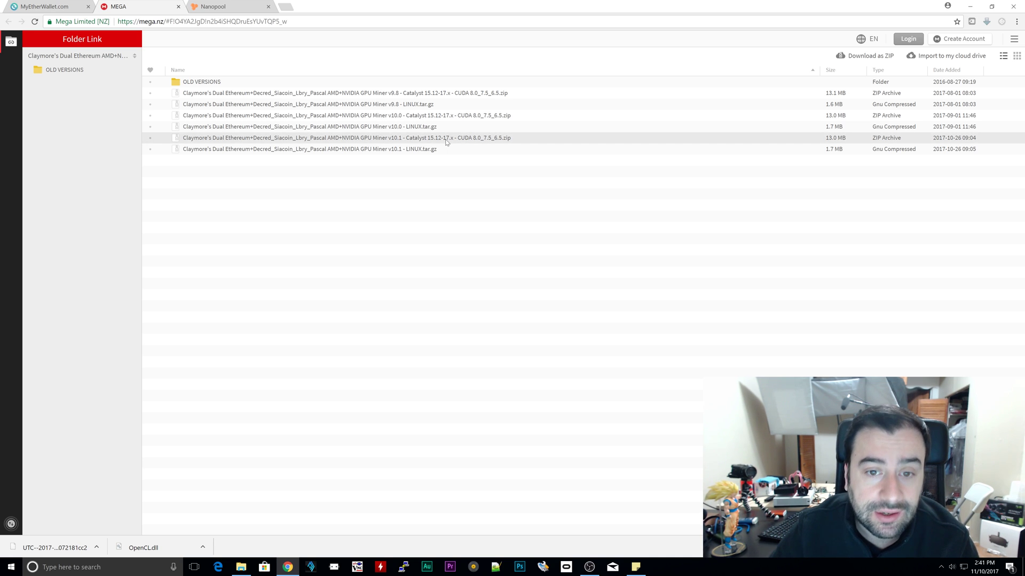
{"action": "right_click", "coordinate": [447, 141]}
{"action": "mouse_move", "coordinate": [490, 175]}
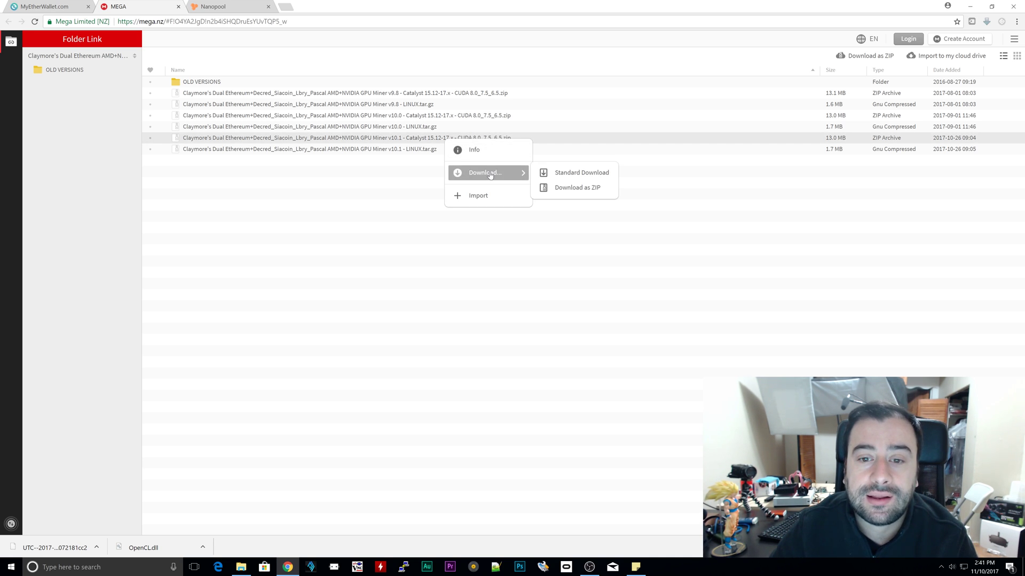
{"action": "left_click", "coordinate": [562, 179]}
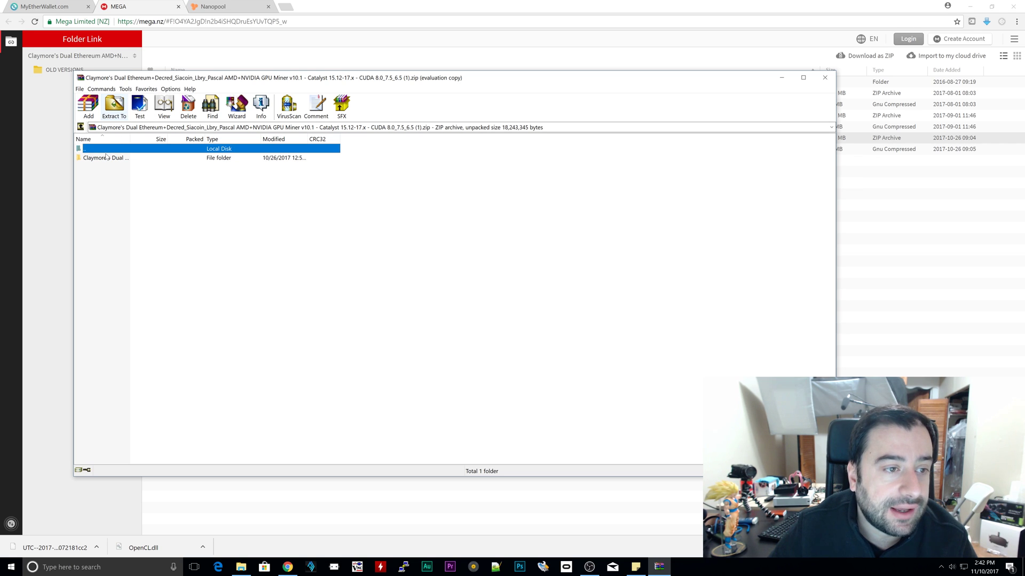
Step: Extract the Claymore miner archive into Desktop\Test
{"action": "left_click", "coordinate": [114, 107]}
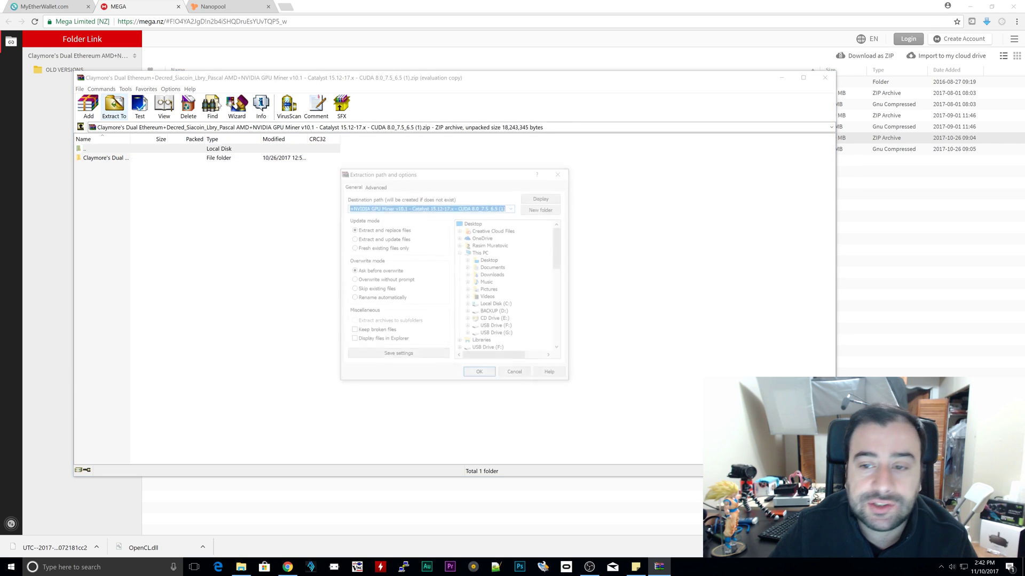
{"action": "double_click", "coordinate": [473, 223]}
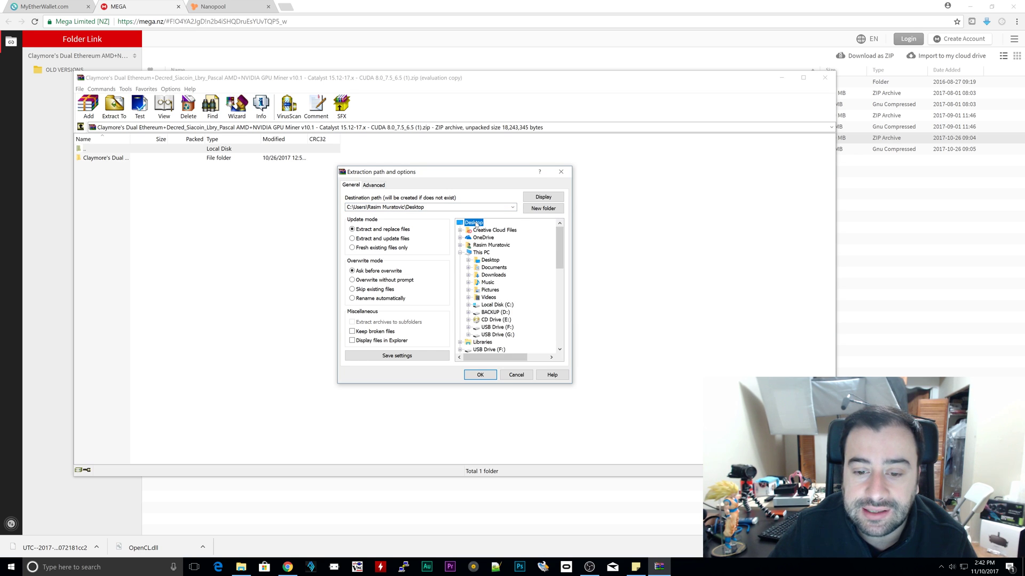
{"action": "left_click_drag", "start_coordinate": [558, 239], "coordinate": [559, 319]}
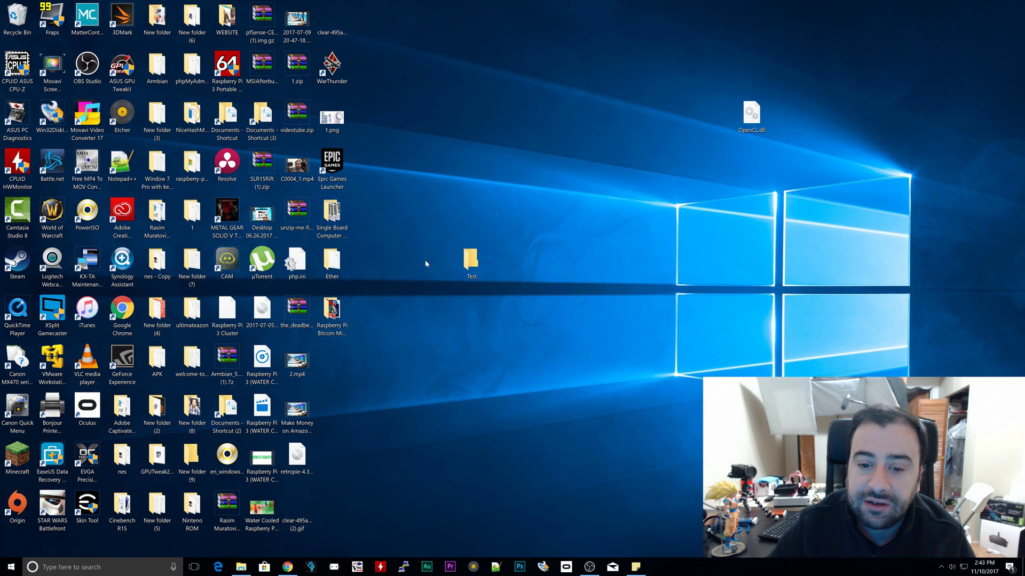
Step: Open the Test folder and check the extracted Claymore miner folder beside the UTC keystore
{"action": "double_click", "coordinate": [472, 261]}
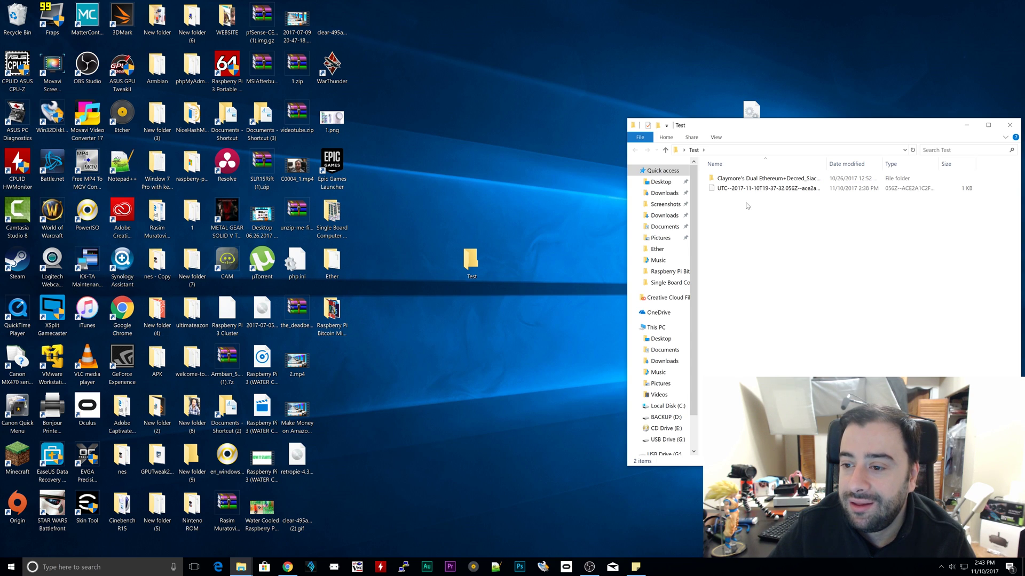
{"action": "left_click", "coordinate": [746, 180]}
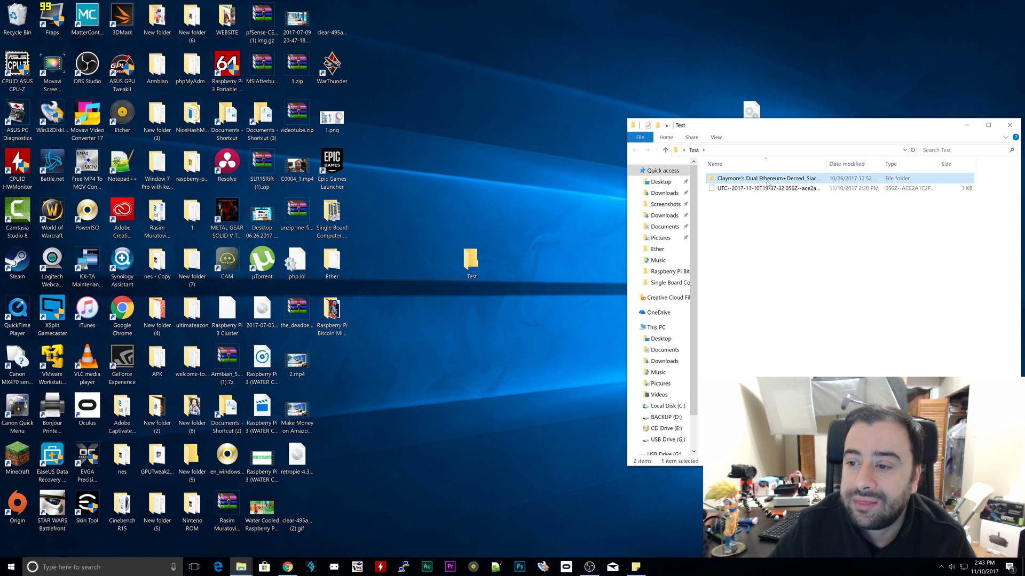
{"action": "key", "text": "F2"}
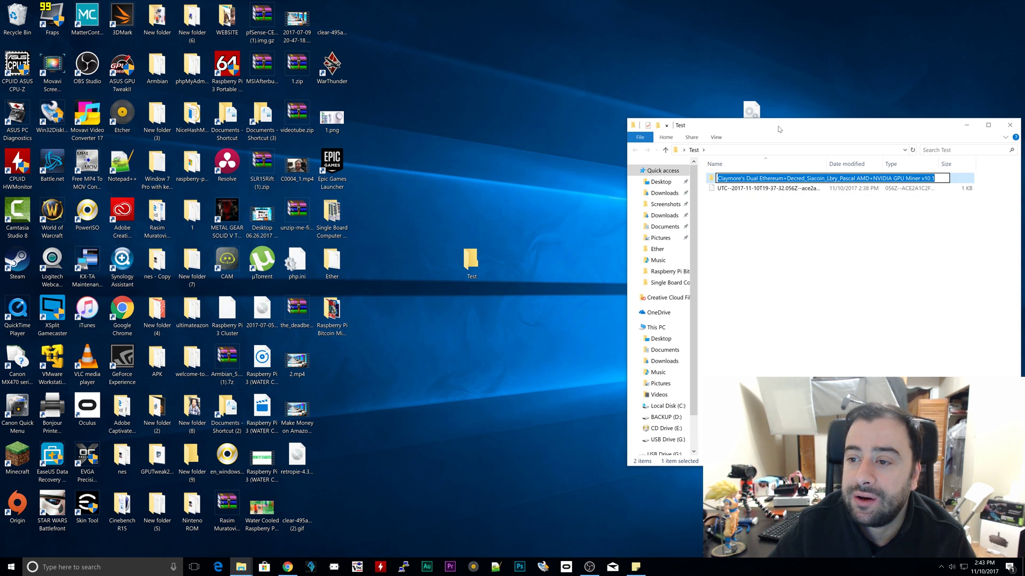
Step: Close the Test folder window and return to Chrome
{"action": "left_click_drag", "start_coordinate": [780, 129], "coordinate": [729, 134]}
{"action": "left_click", "coordinate": [954, 125]}
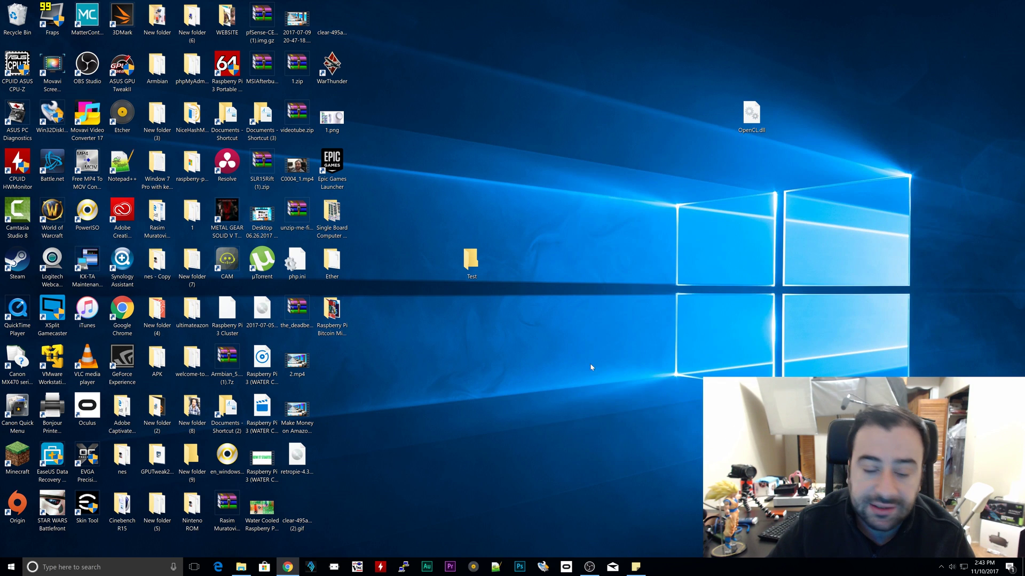
{"action": "left_click", "coordinate": [287, 567]}
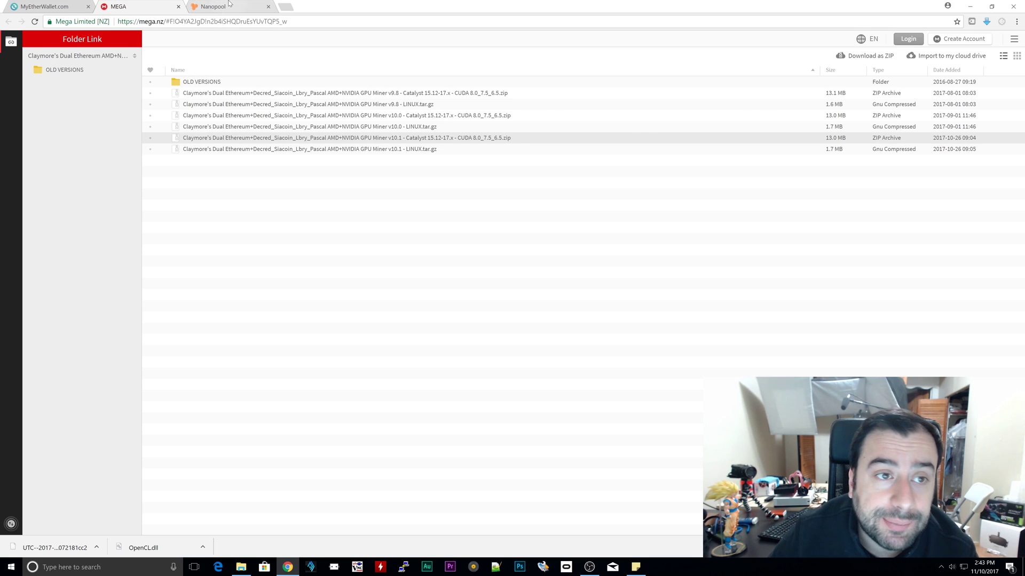
Step: Open Nanopool's Ethereum Quick Start guide and its Claymore DualMiner config generator
{"action": "left_click", "coordinate": [230, 4]}
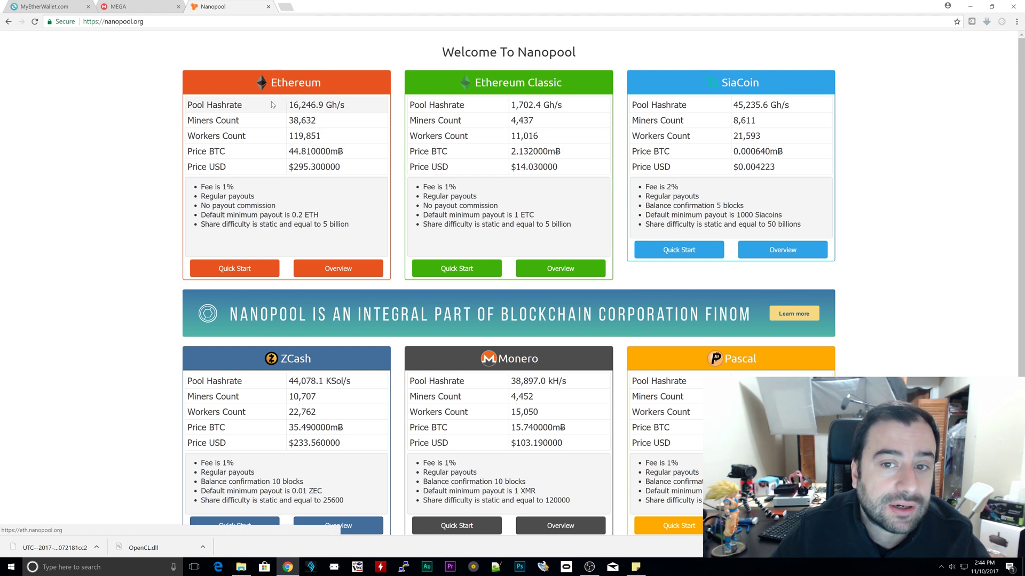
{"action": "left_click", "coordinate": [246, 273]}
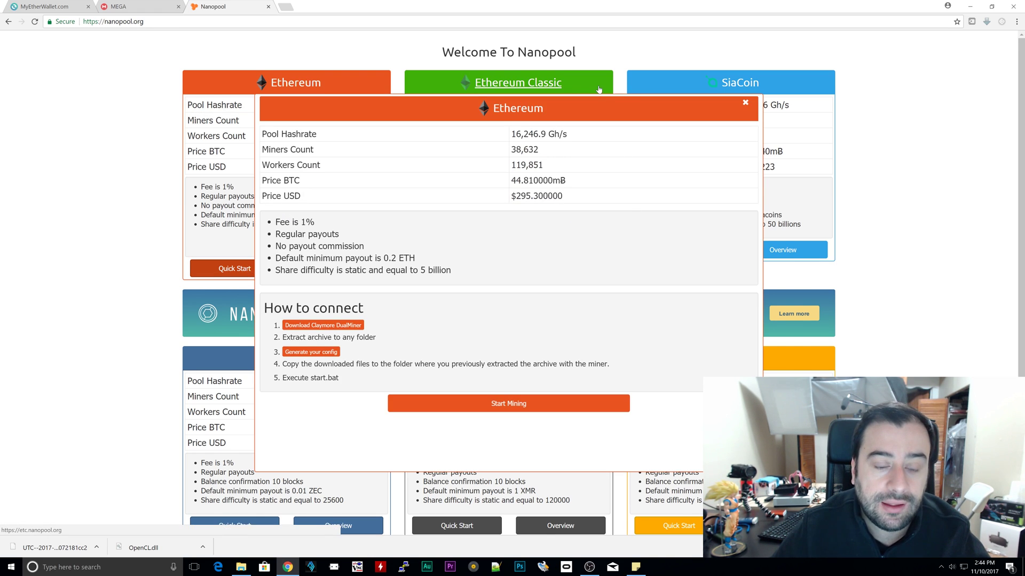
{"action": "scroll", "coordinate": [468, 263], "scroll_direction": "down", "scroll_amount": 1}
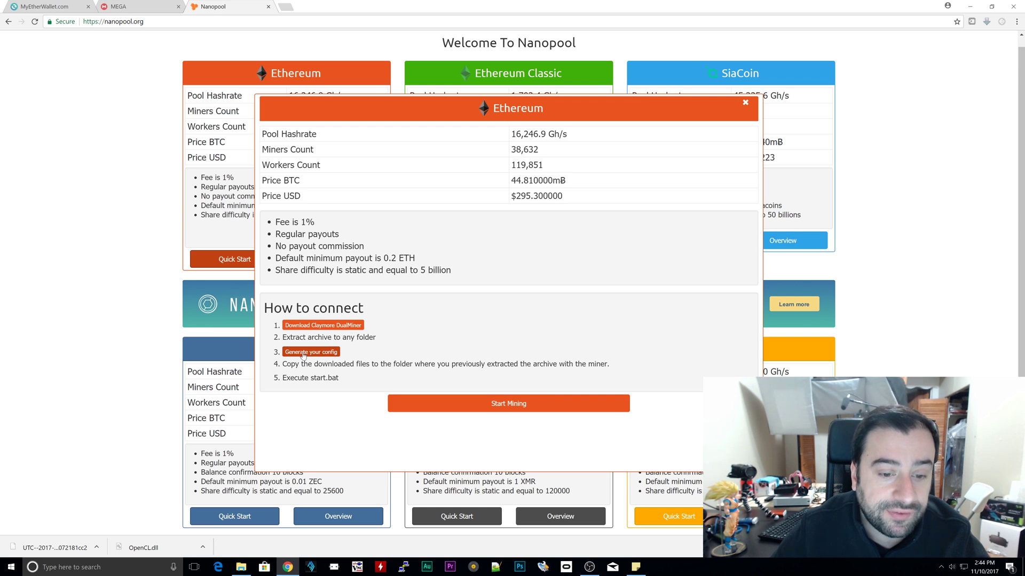
{"action": "left_click", "coordinate": [303, 352]}
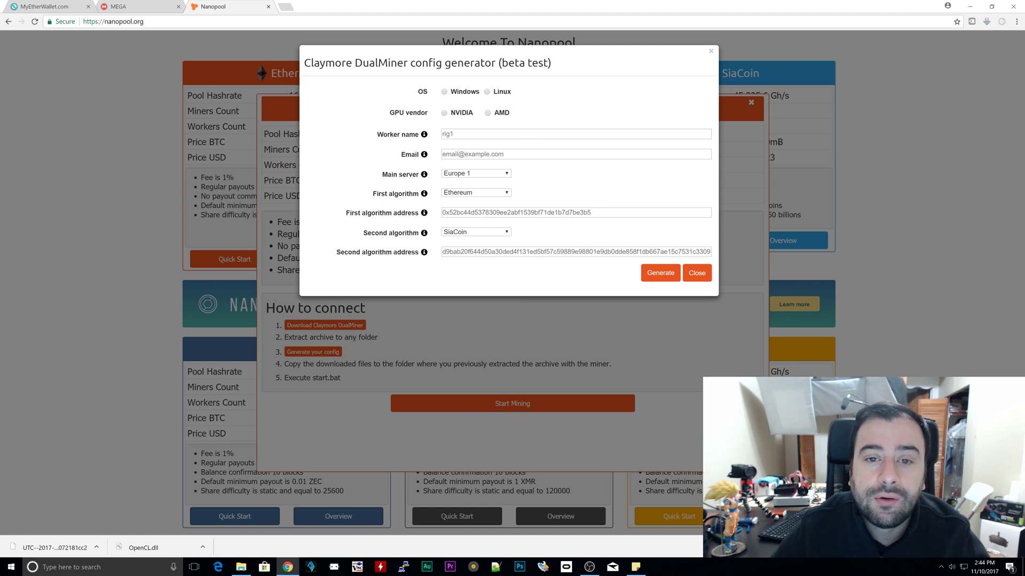
Step: Set the generator to Windows, AMD GPUs and worker name rig1
{"action": "left_click", "coordinate": [444, 93]}
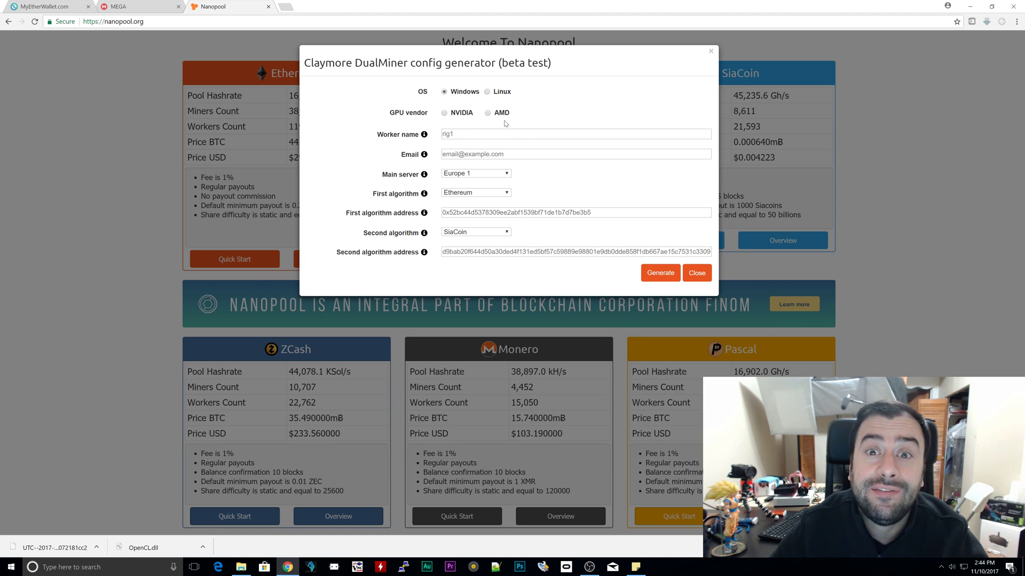
{"action": "left_click", "coordinate": [444, 113]}
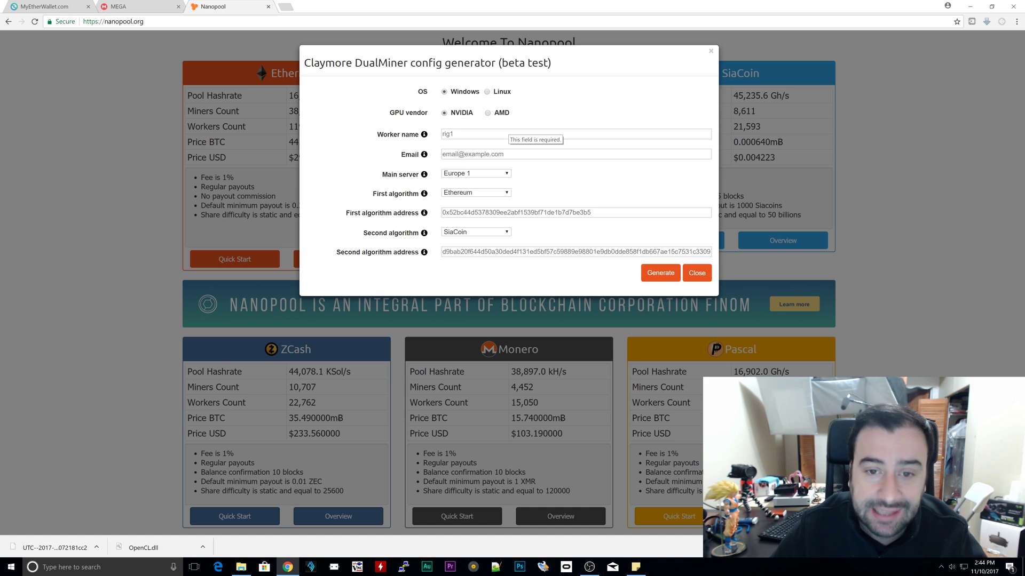
{"action": "left_click", "coordinate": [488, 113]}
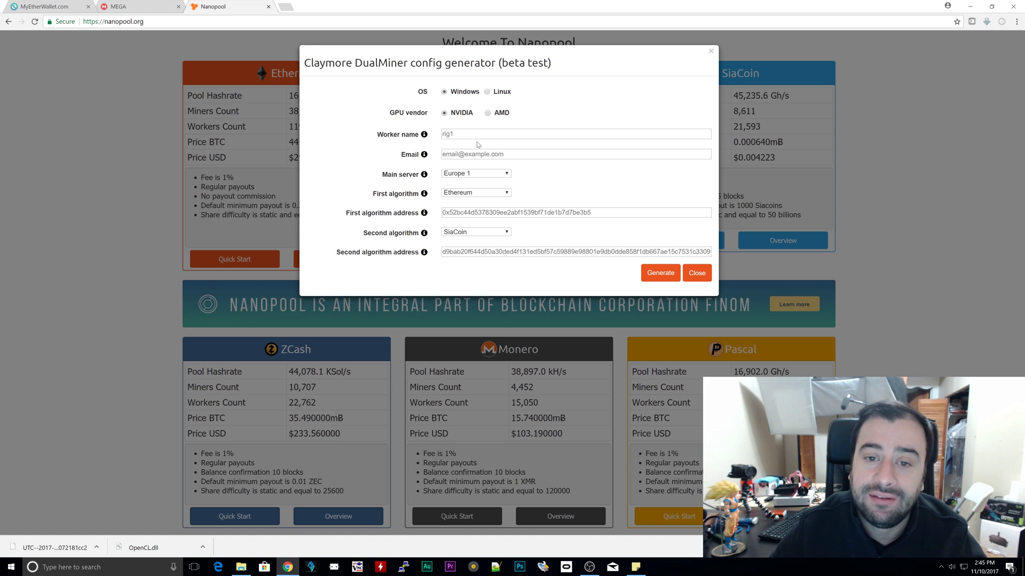
{"action": "left_click", "coordinate": [442, 134]}
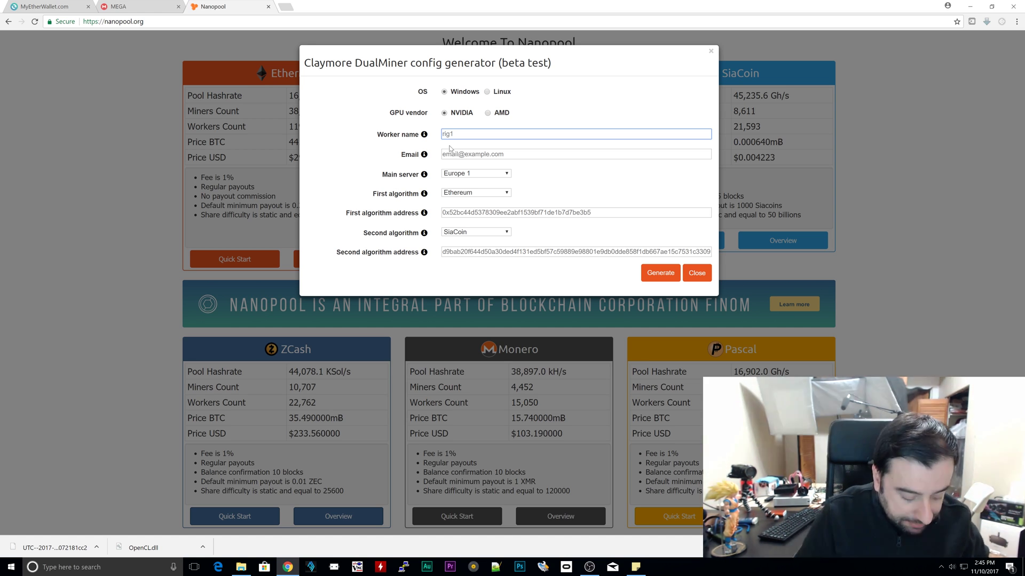
{"action": "type", "text": "rig1"}
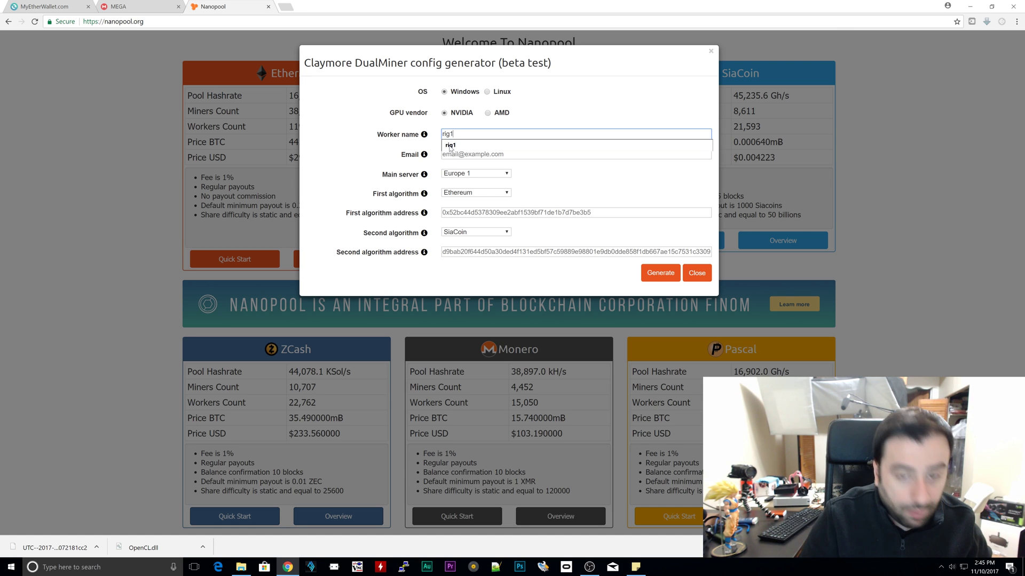
{"action": "key", "text": "Down"}
{"action": "key", "text": "Return"}
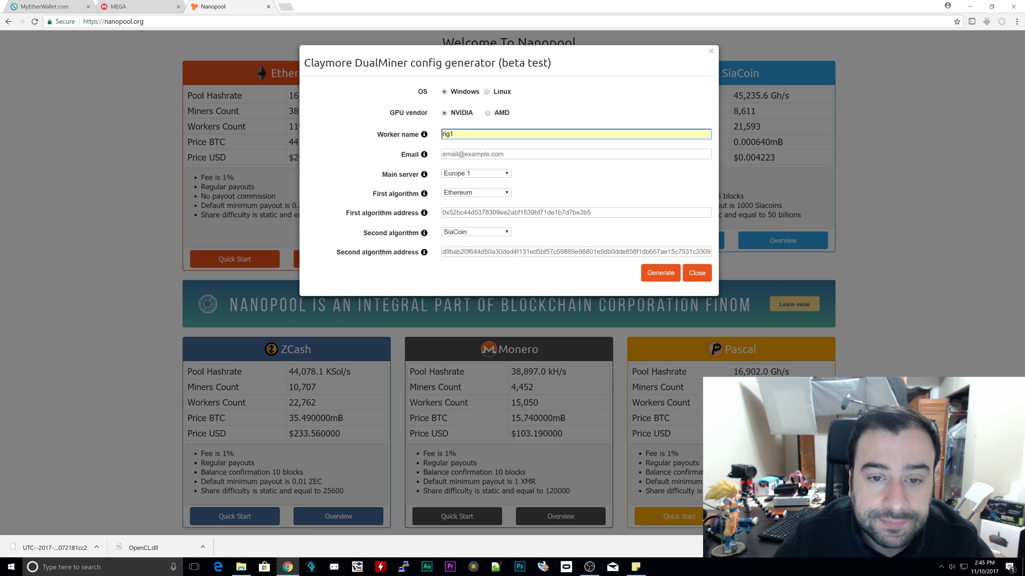
Step: Enter the contact e-mail, choose US East as main server, then switch to MEGA
{"action": "key", "text": "Tab"}
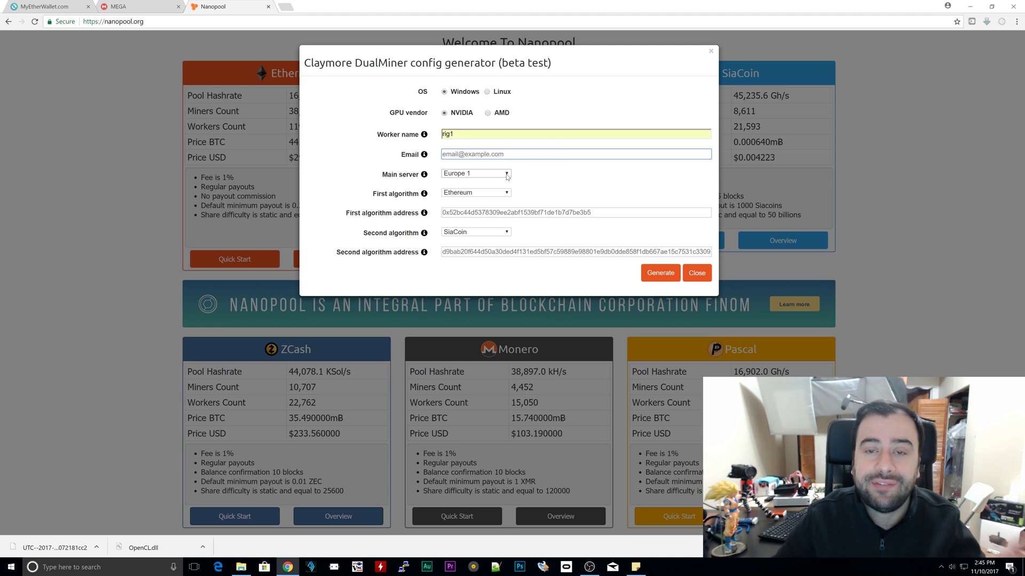
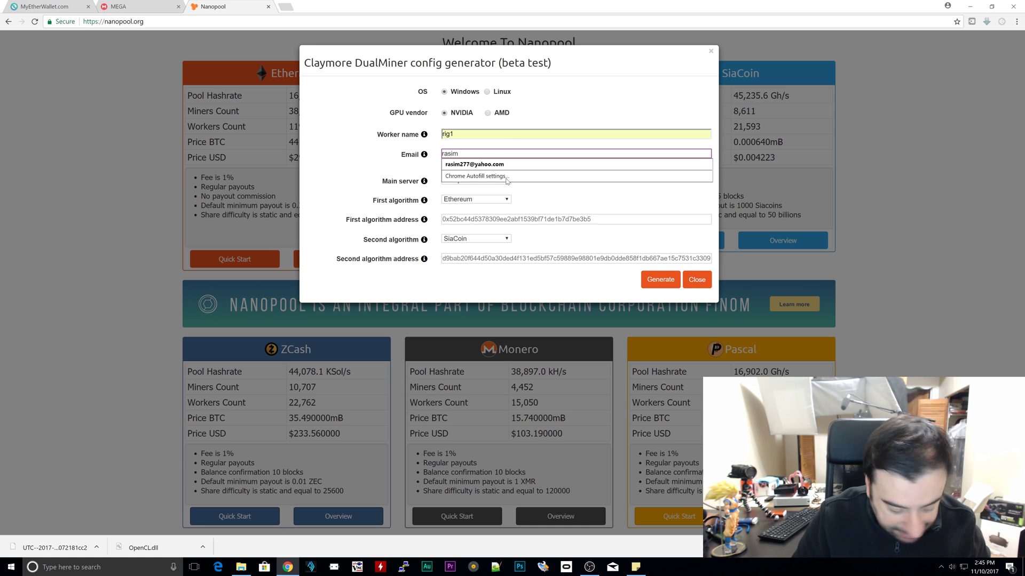
{"action": "left_click", "coordinate": [555, 180]}
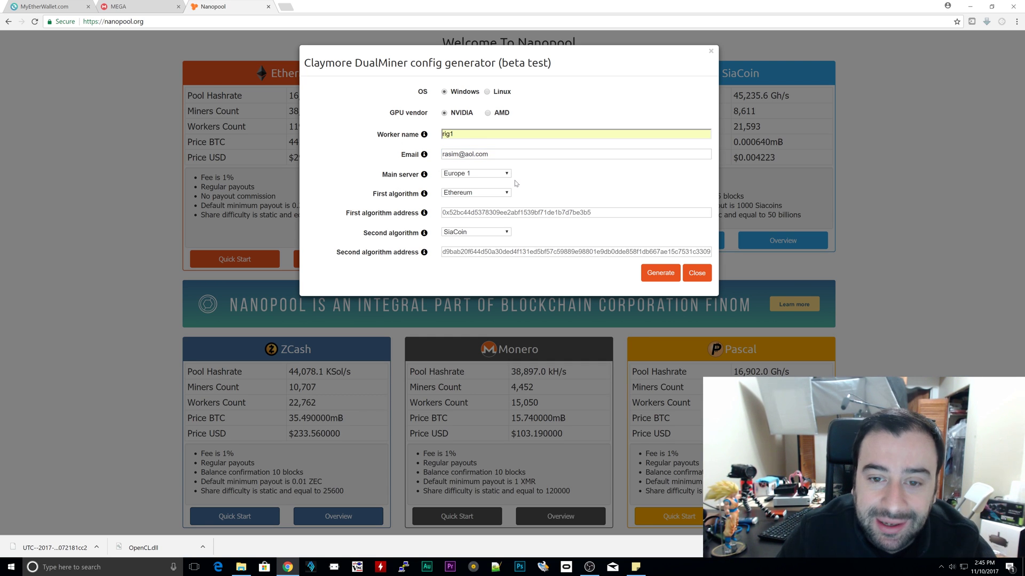
{"action": "left_click", "coordinate": [472, 174]}
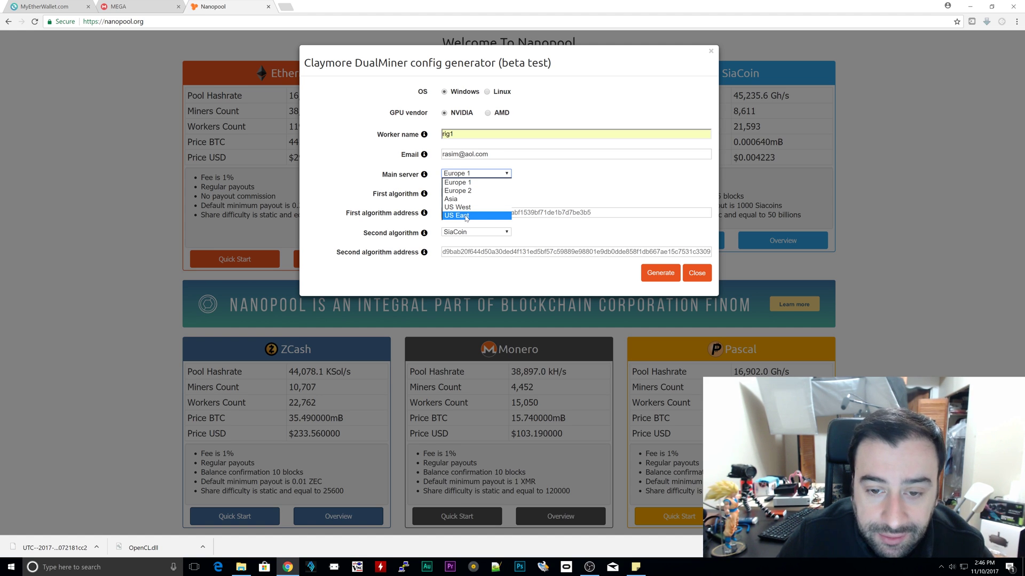
{"action": "left_click", "coordinate": [466, 216]}
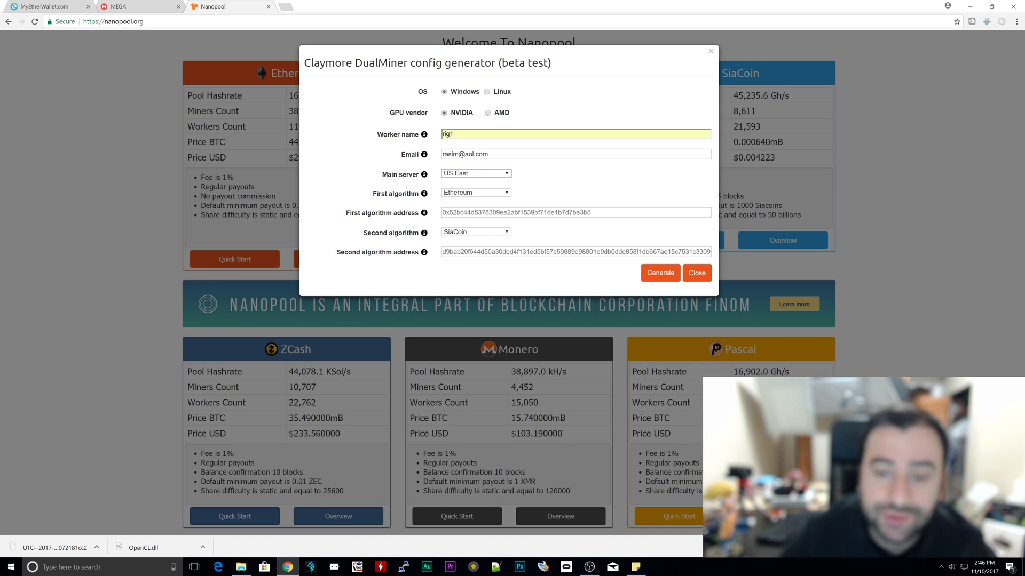
{"action": "left_click", "coordinate": [118, 7]}
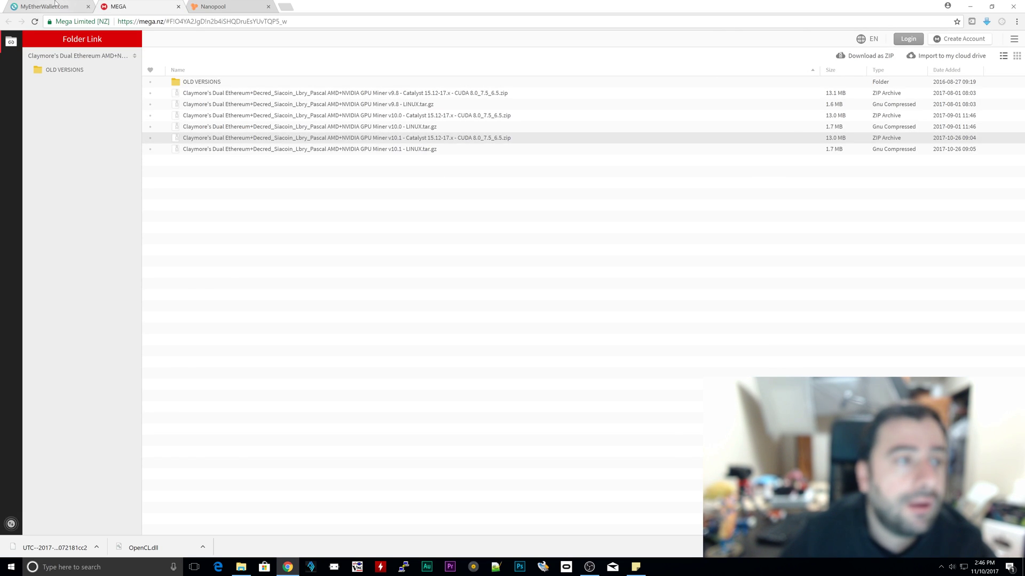
Step: Copy the full account address from the MyEtherWallet page
{"action": "left_click", "coordinate": [55, 4]}
{"action": "scroll", "coordinate": [528, 258], "scroll_direction": "up", "scroll_amount": 3}
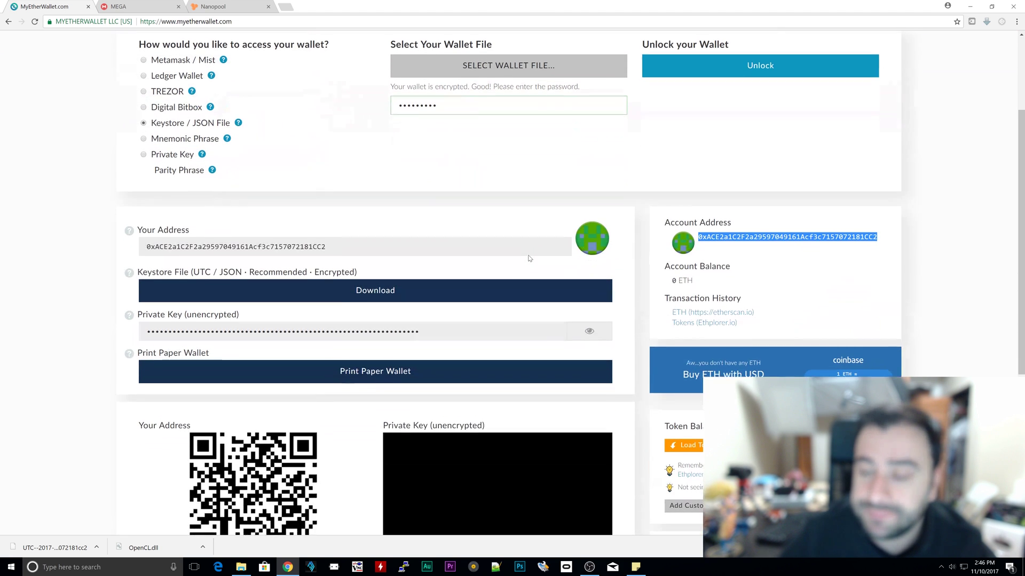
{"action": "right_click", "coordinate": [806, 238]}
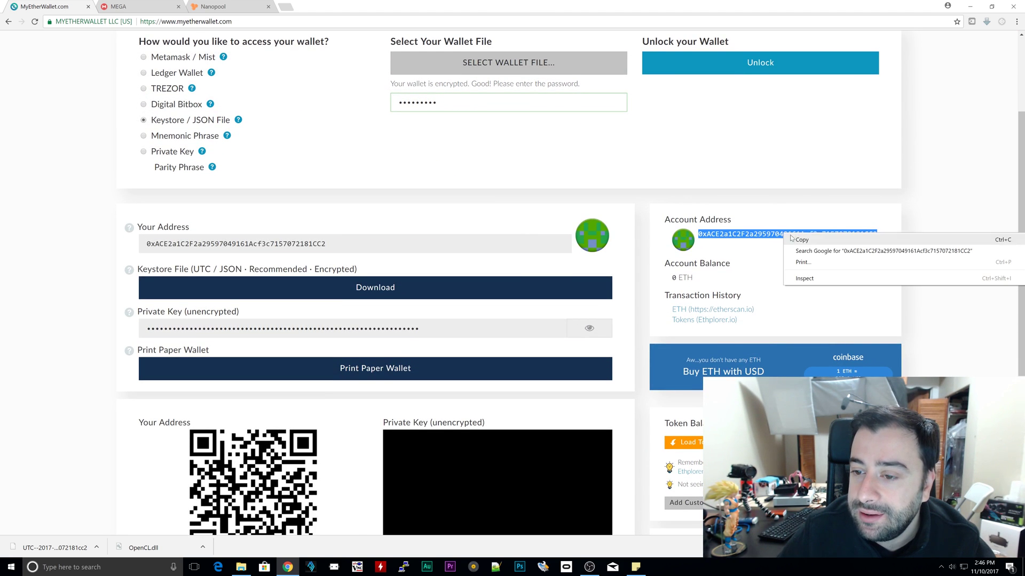
{"action": "left_click", "coordinate": [806, 239]}
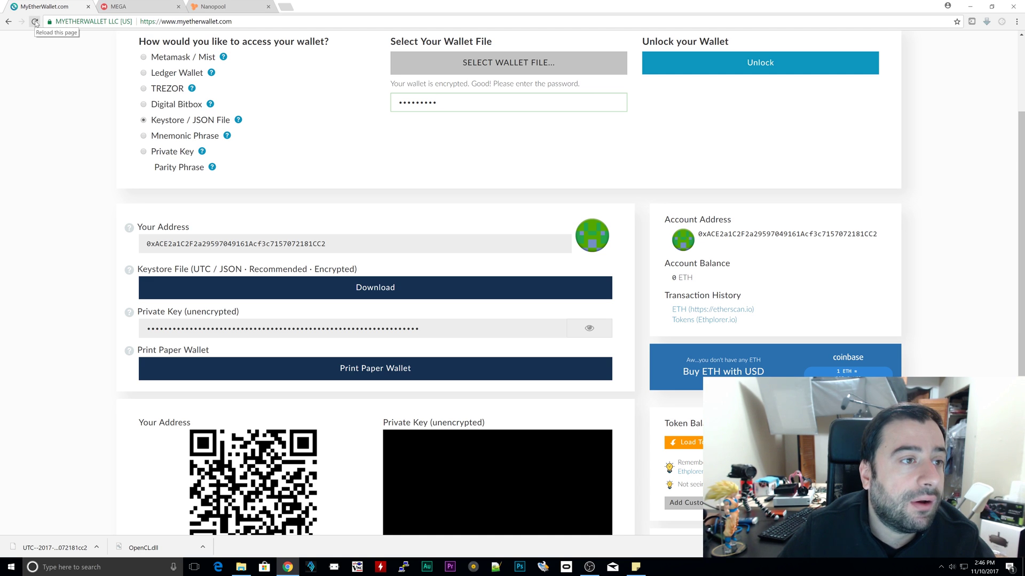
{"action": "scroll", "coordinate": [833, 185], "scroll_direction": "down", "scroll_amount": 5}
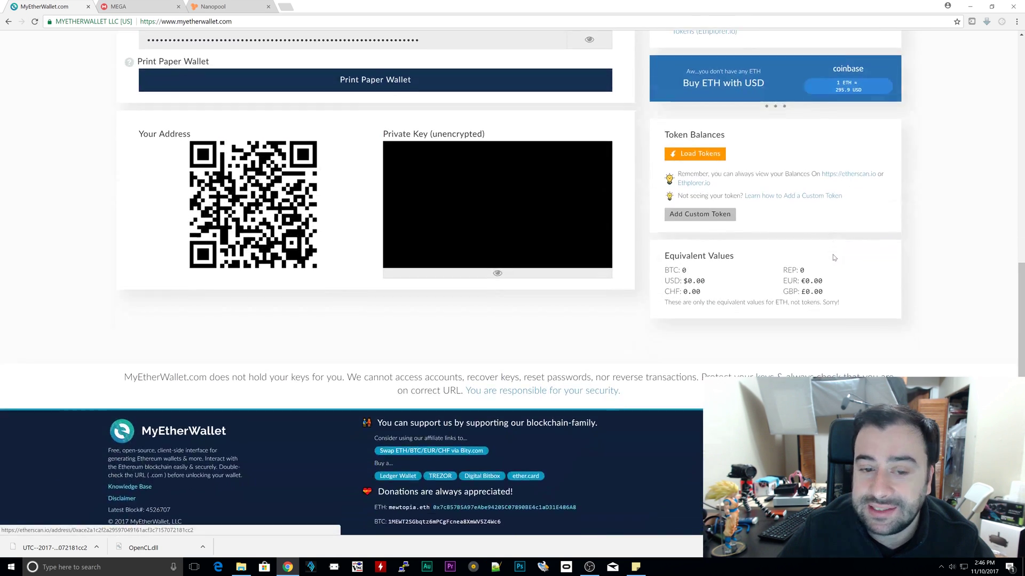
{"action": "scroll", "coordinate": [864, 258], "scroll_direction": "up", "scroll_amount": 5}
{"action": "left_click_drag", "start_coordinate": [890, 227], "coordinate": [699, 230]}
{"action": "right_click", "coordinate": [711, 225]}
{"action": "left_click", "coordinate": [727, 233]}
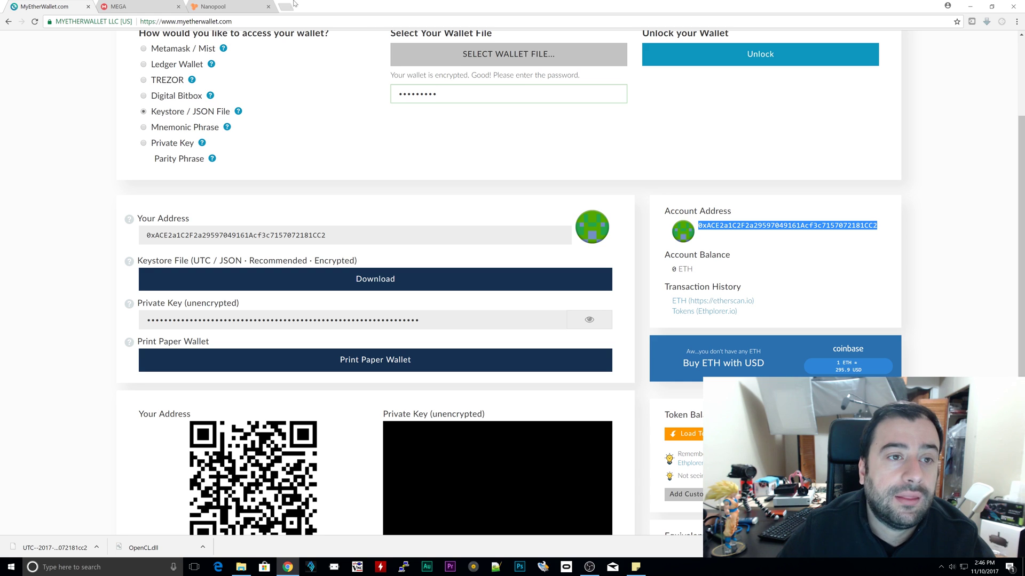
Step: Paste the wallet address into Nanopool's First algorithm address field
{"action": "left_click", "coordinate": [230, 6]}
{"action": "left_click", "coordinate": [457, 213]}
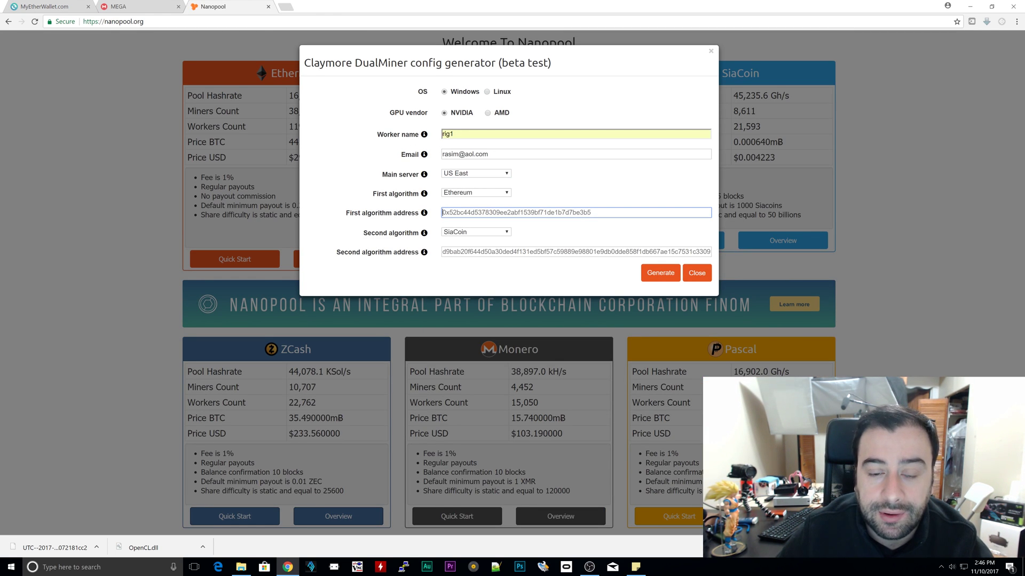
{"action": "right_click", "coordinate": [455, 214]}
{"action": "left_click", "coordinate": [488, 274]}
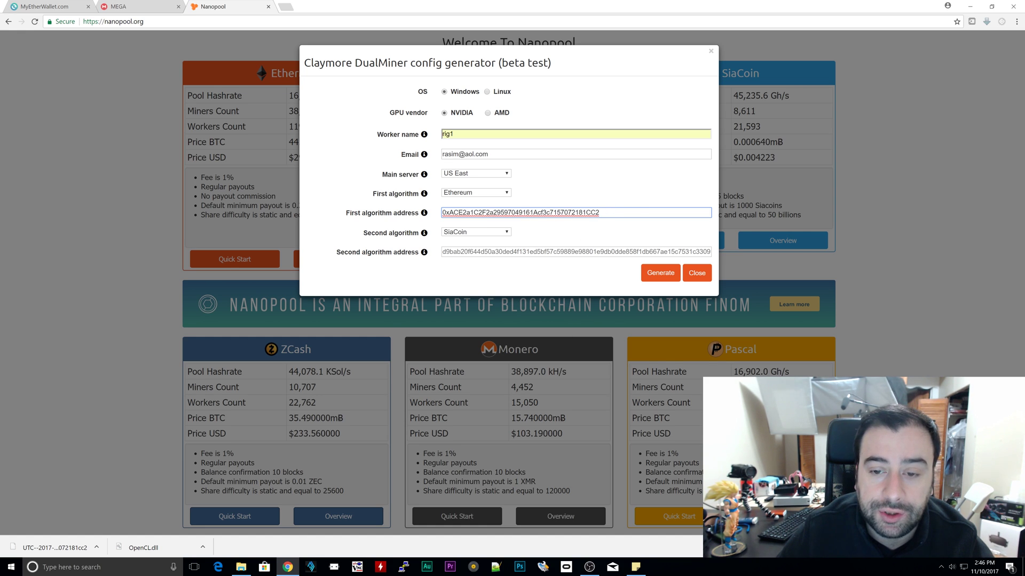
Step: Set the second algorithm to None and generate the Ethereum-only config archive
{"action": "left_click", "coordinate": [432, 271]}
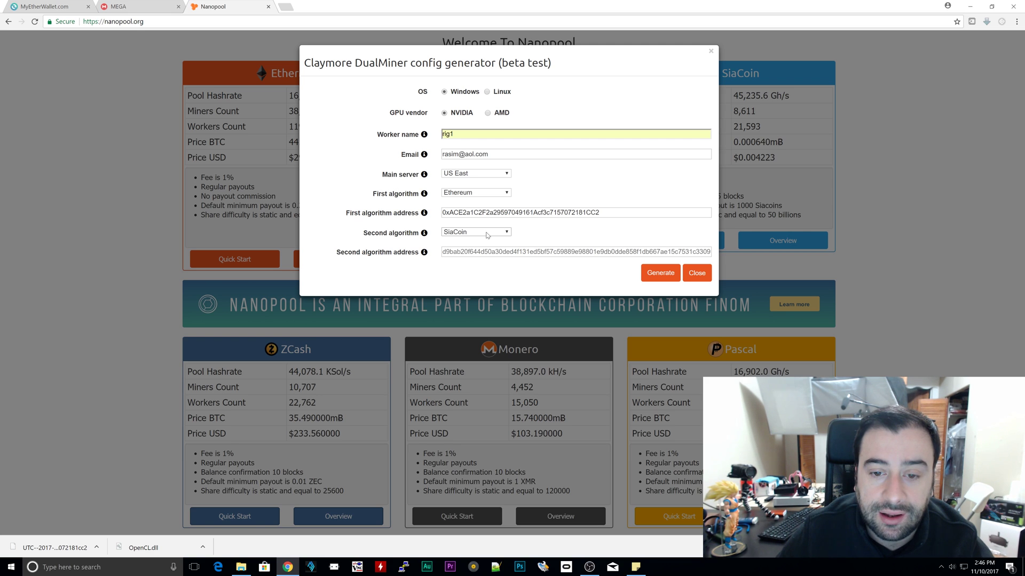
{"action": "left_click", "coordinate": [488, 233]}
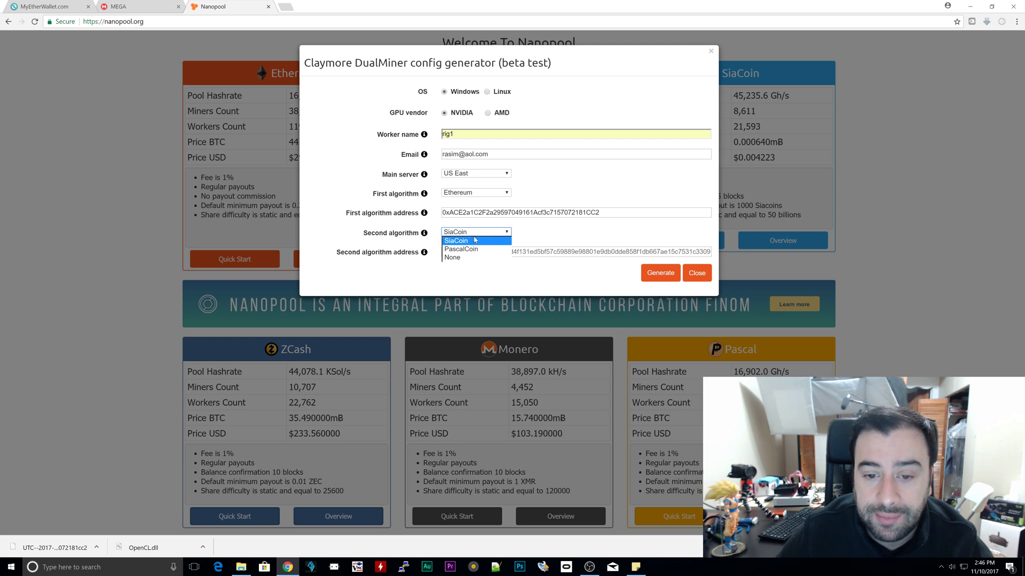
{"action": "left_click", "coordinate": [458, 258]}
{"action": "left_click", "coordinate": [642, 256]}
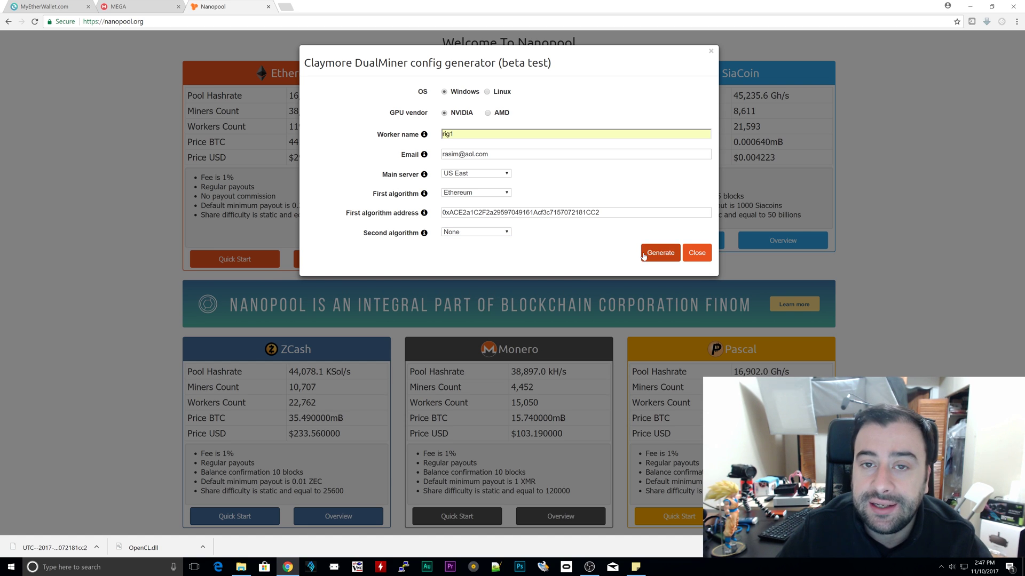
{"action": "left_click", "coordinate": [661, 255]}
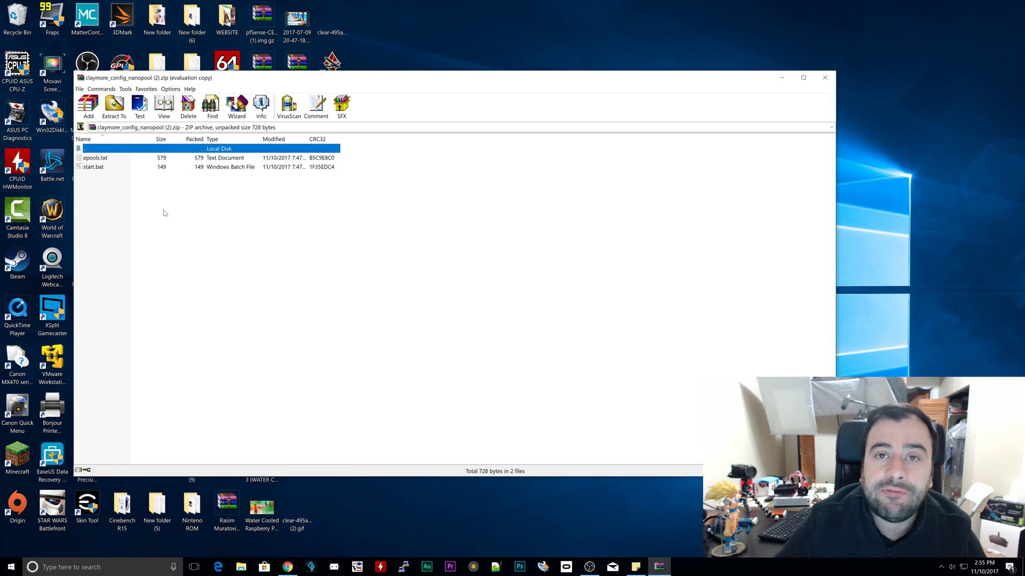
Step: Extract epools.txt and start.bat into Test's Claymore folder, replacing old files, then close WinRAR
{"action": "left_click", "coordinate": [113, 109]}
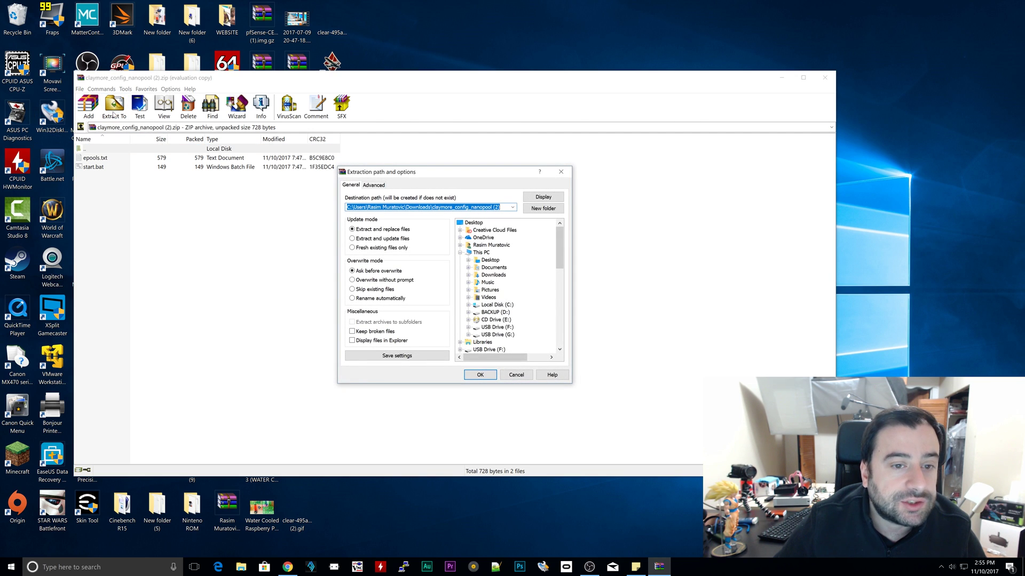
{"action": "left_click_drag", "start_coordinate": [559, 251], "coordinate": [562, 334]}
{"action": "left_click", "coordinate": [495, 322]}
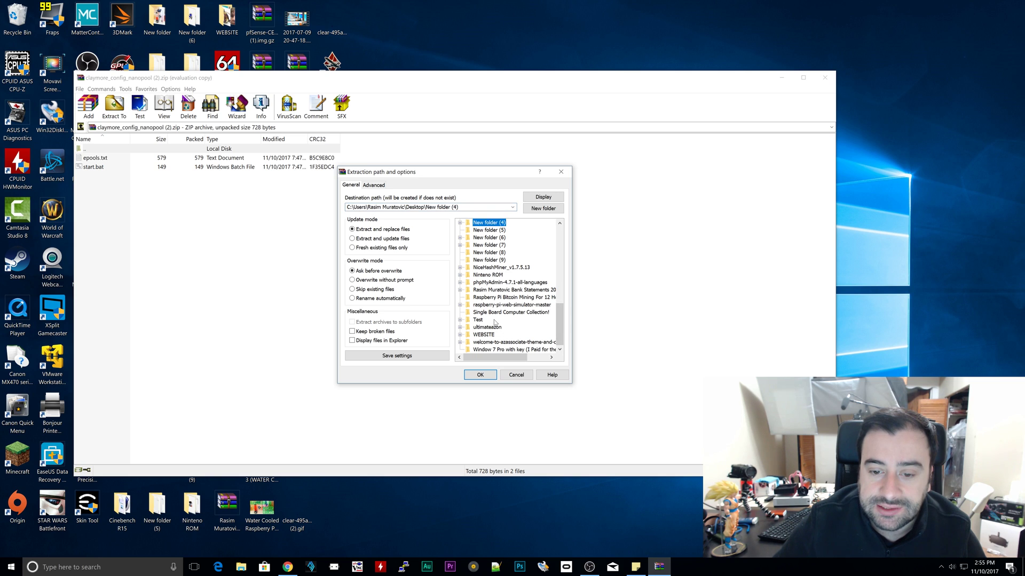
{"action": "double_click", "coordinate": [479, 320]}
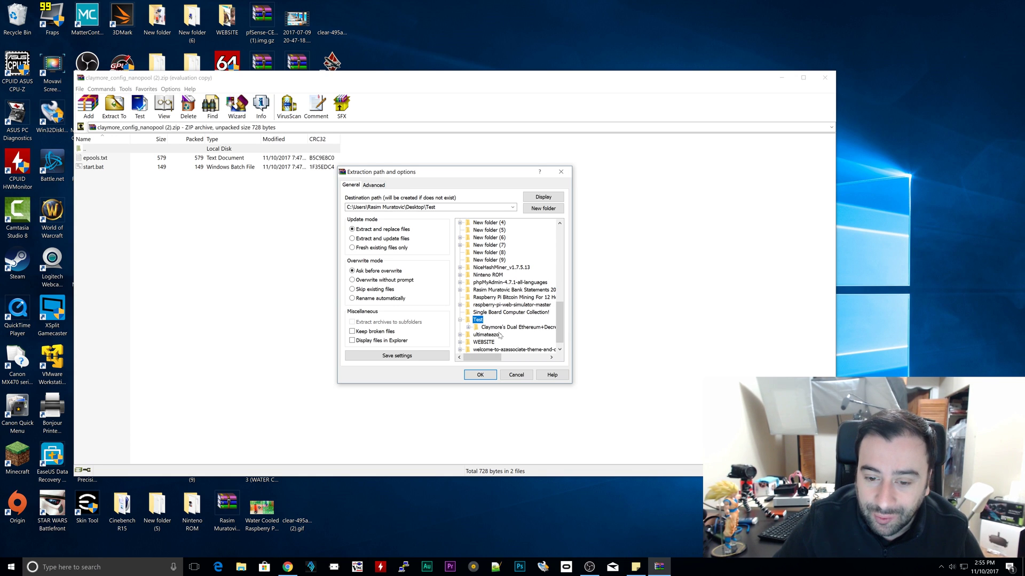
{"action": "left_click", "coordinate": [506, 327]}
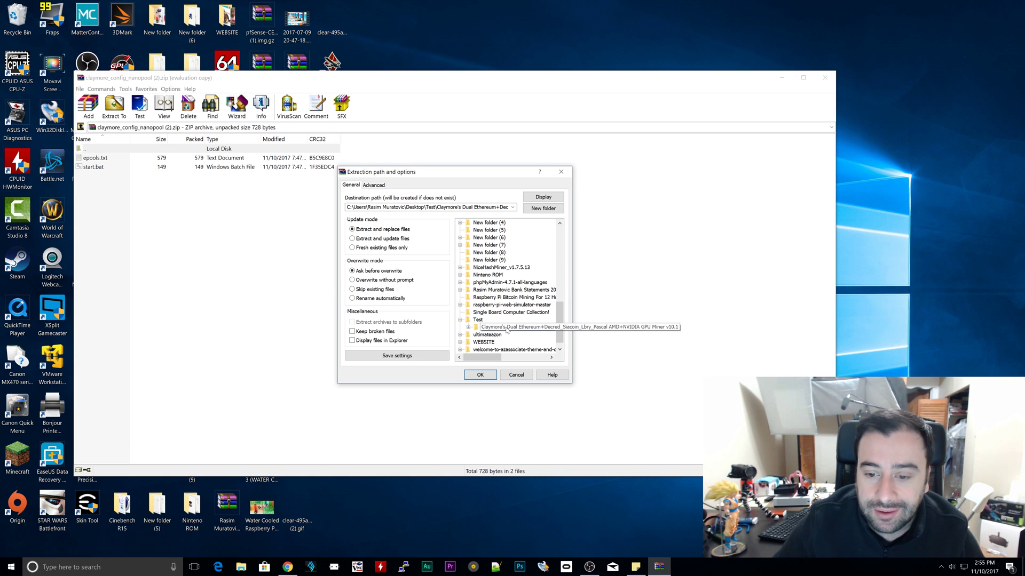
{"action": "double_click", "coordinate": [506, 328]}
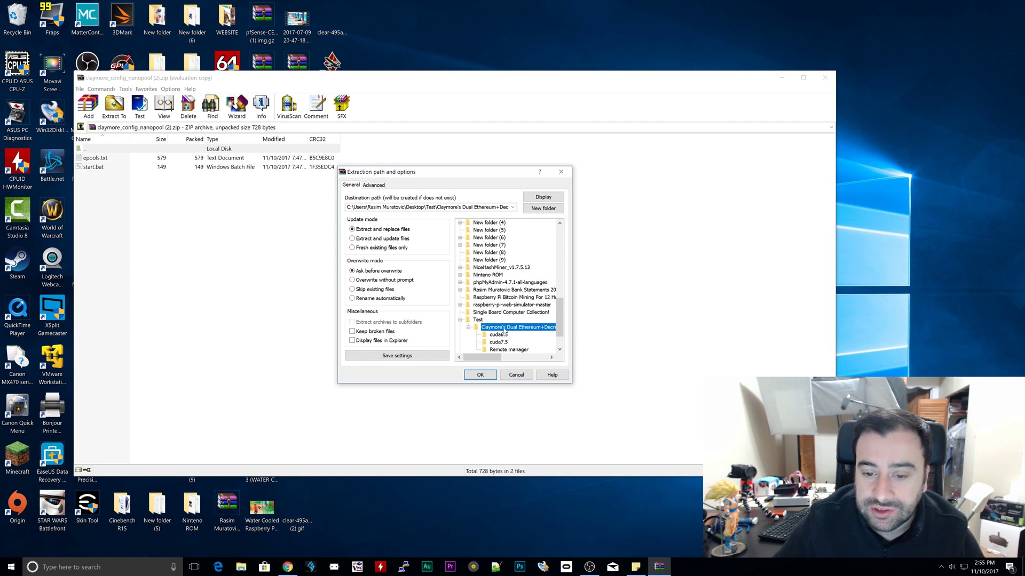
{"action": "left_click", "coordinate": [480, 374]}
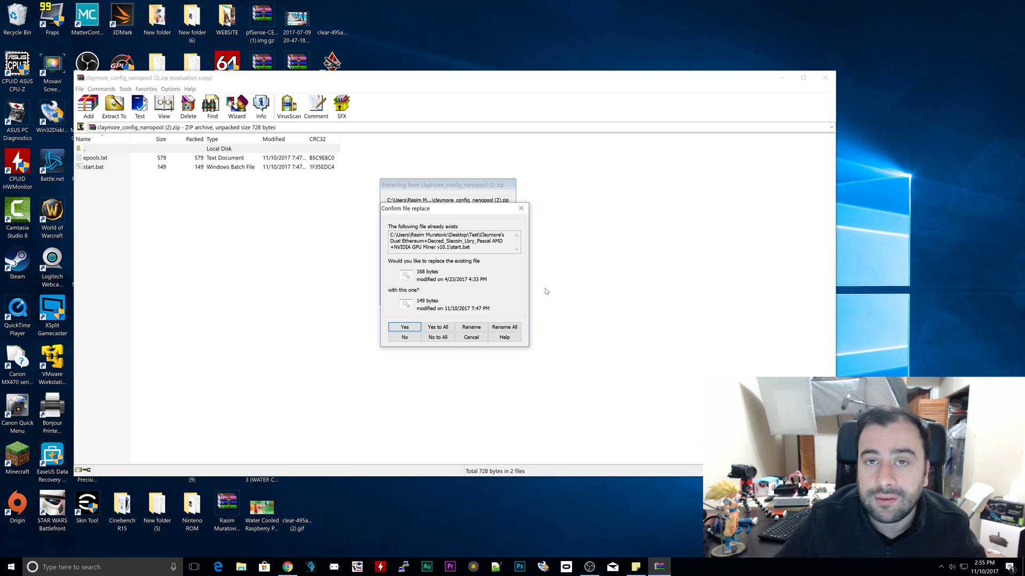
{"action": "left_click", "coordinate": [434, 330]}
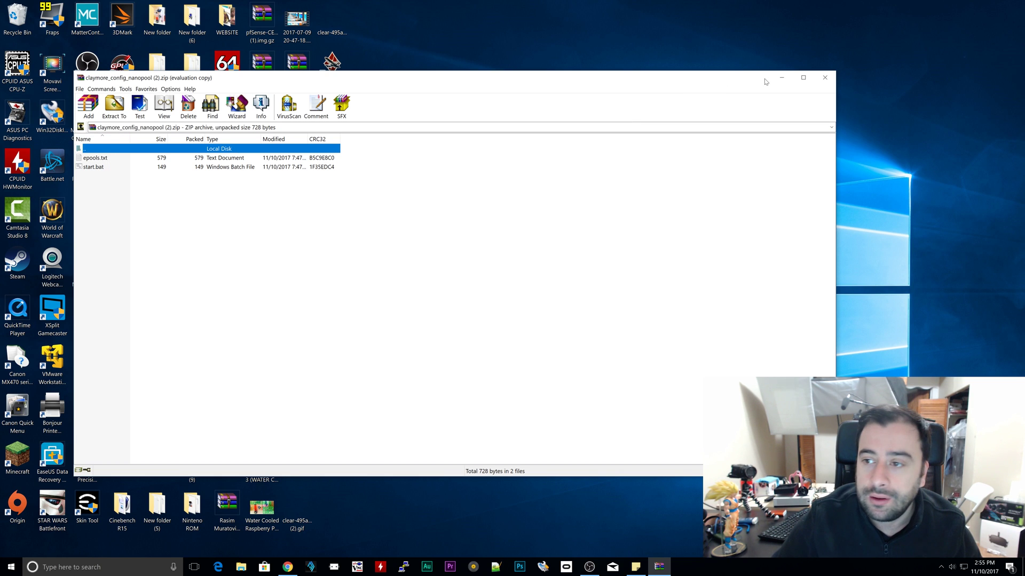
{"action": "left_click", "coordinate": [822, 78]}
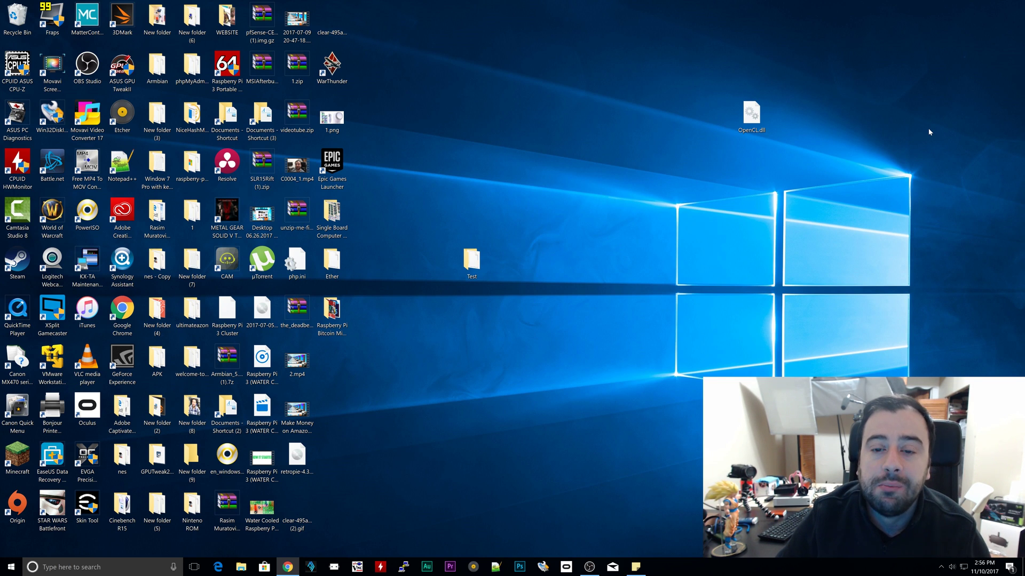
Step: Run start.bat from Test's Claymore's Dual Ethereum folder to launch the miner
{"action": "double_click", "coordinate": [471, 261]}
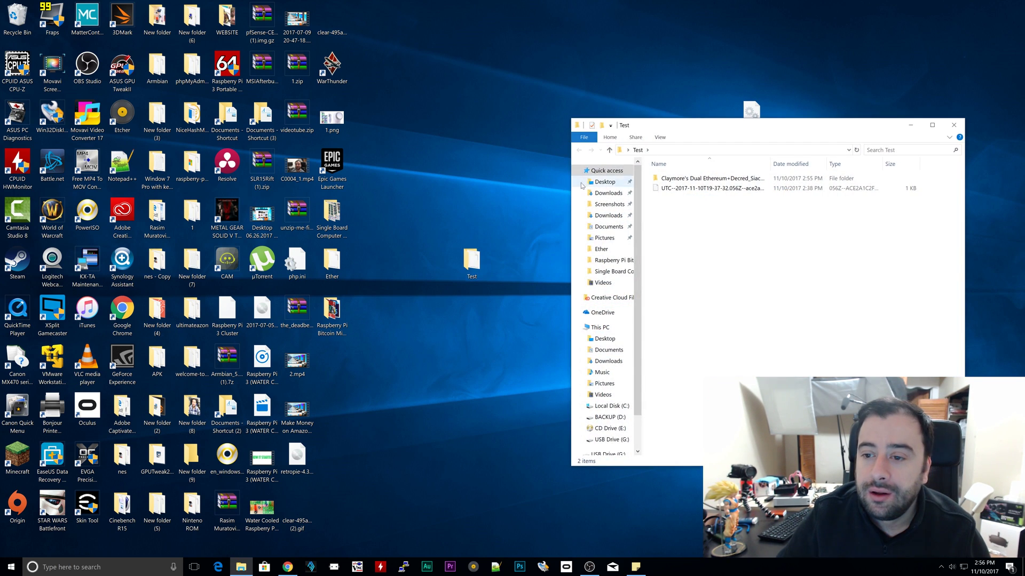
{"action": "double_click", "coordinate": [683, 180]}
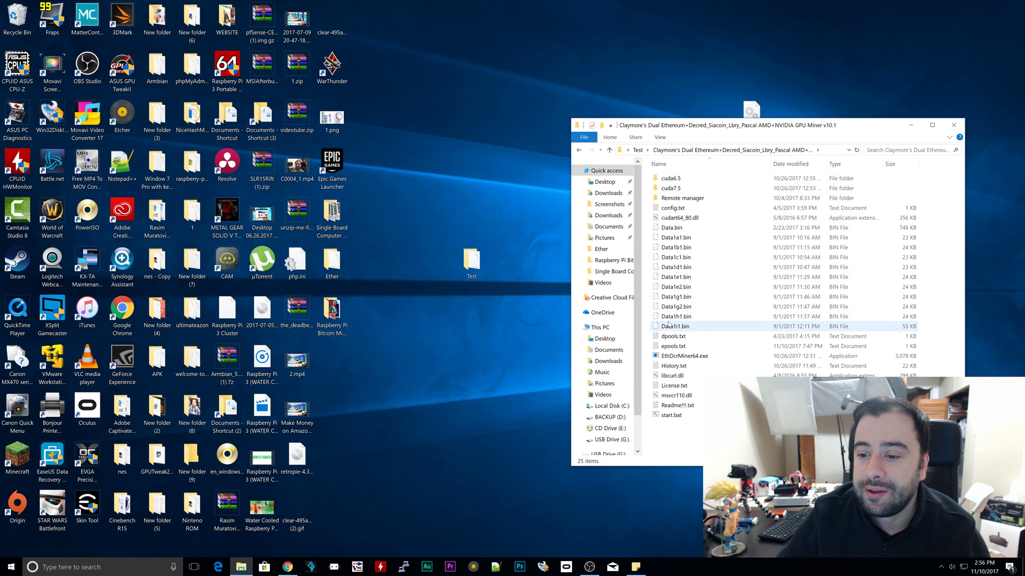
{"action": "double_click", "coordinate": [695, 419]}
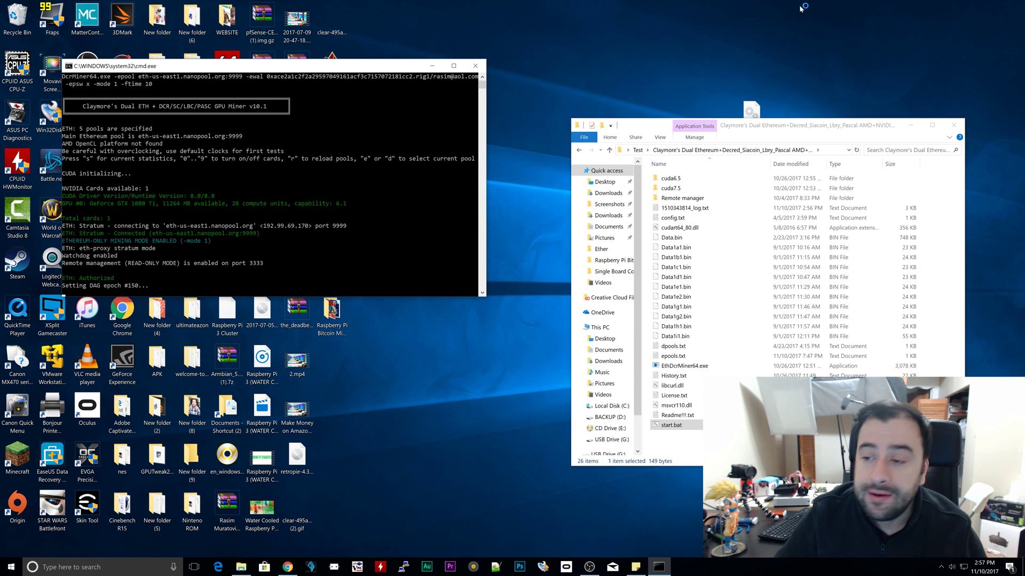
Step: Allow the miner through Windows Firewall, then close the console after the DAG builds
{"action": "left_click", "coordinate": [953, 125]}
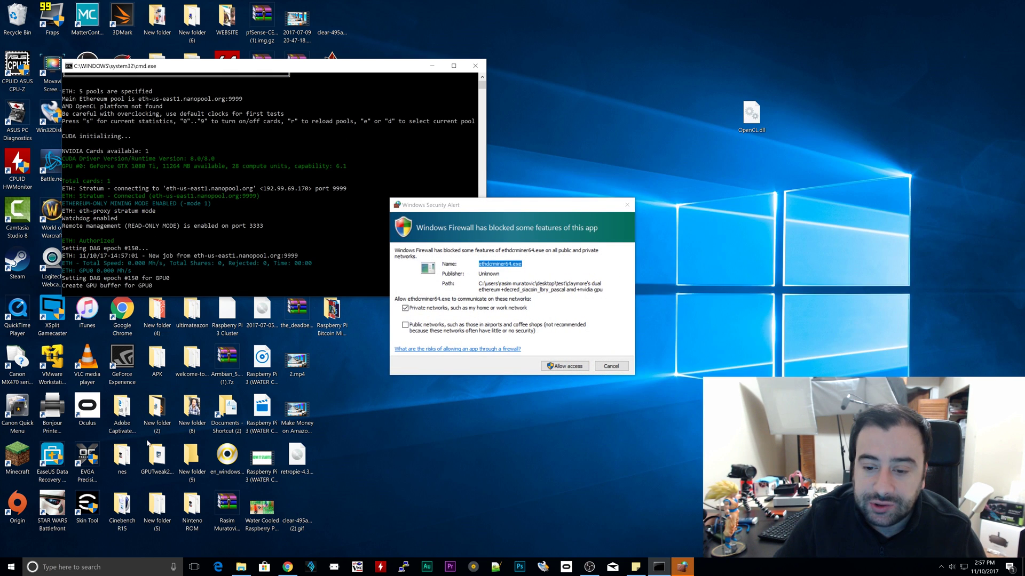
{"action": "left_click", "coordinate": [565, 366]}
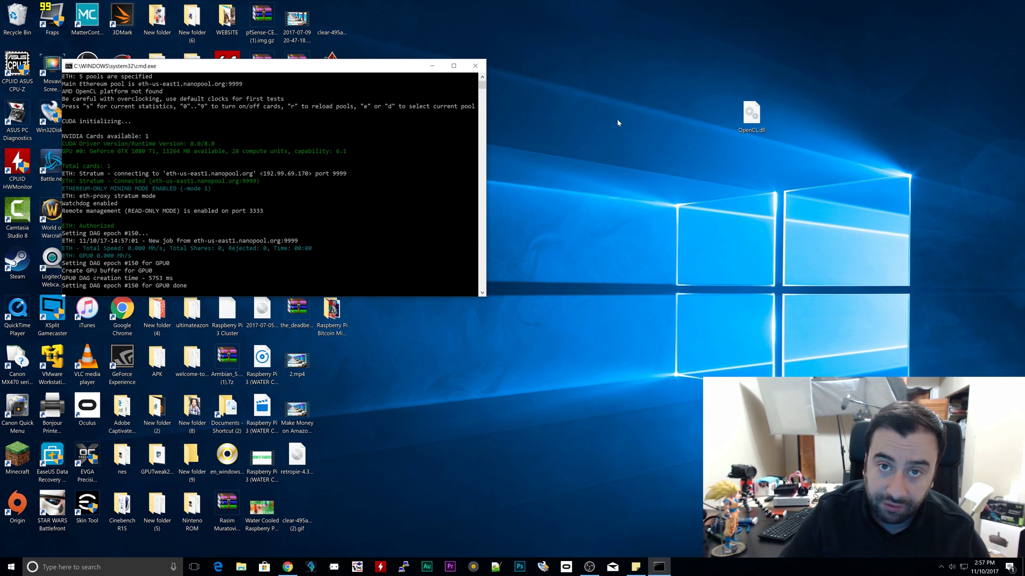
{"action": "left_click_drag", "start_coordinate": [757, 116], "coordinate": [423, 69]}
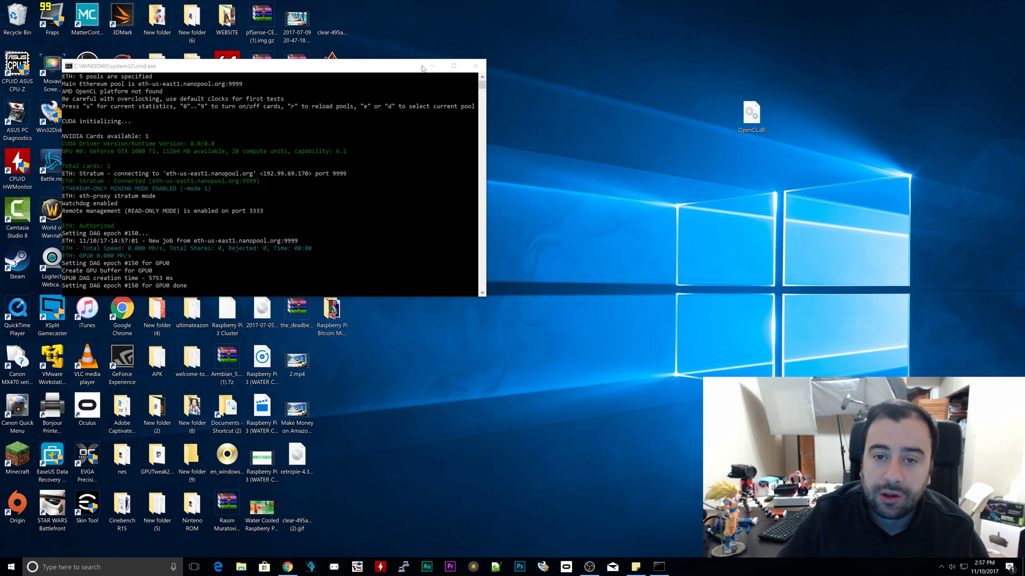
{"action": "left_click", "coordinate": [475, 66]}
{"action": "left_click_drag", "start_coordinate": [806, 113], "coordinate": [737, 114]}
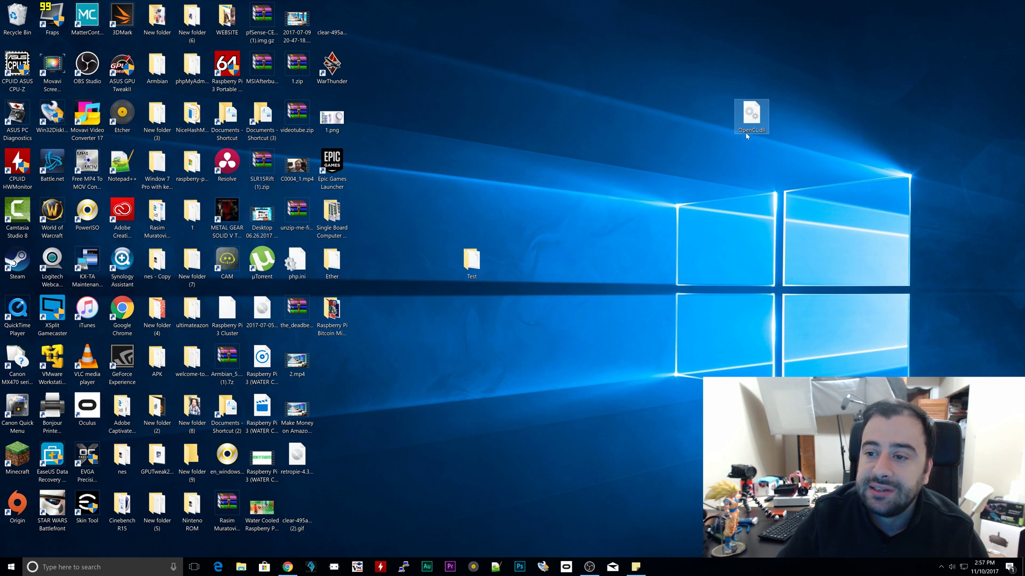
Step: Move the OpenCL.dll icon aside on the desktop and copy the file
{"action": "mouse_move", "coordinate": [746, 136]}
{"action": "left_click_drag", "start_coordinate": [749, 129], "coordinate": [782, 124]}
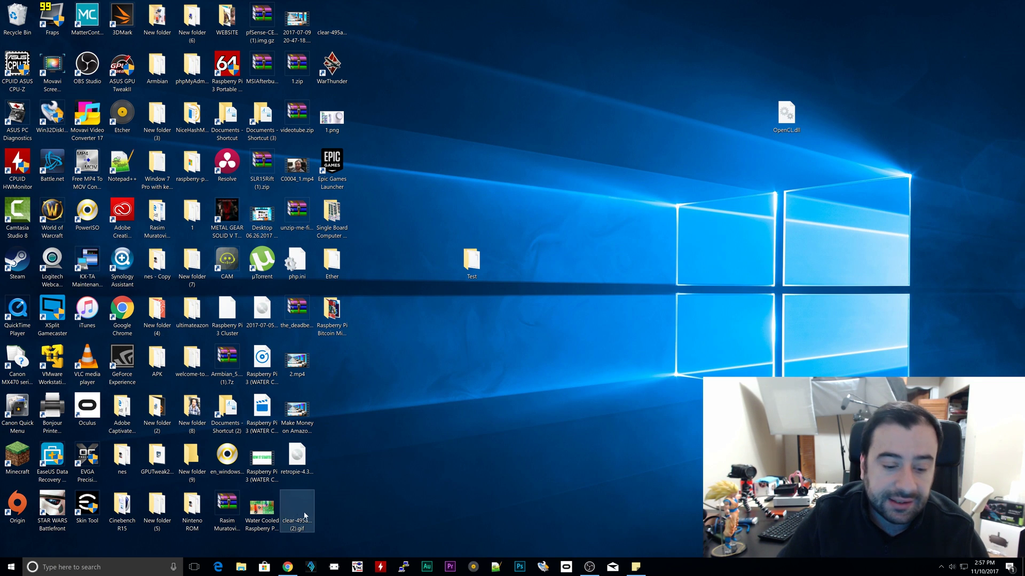
{"action": "right_click", "coordinate": [788, 120]}
{"action": "left_click", "coordinate": [688, 281]}
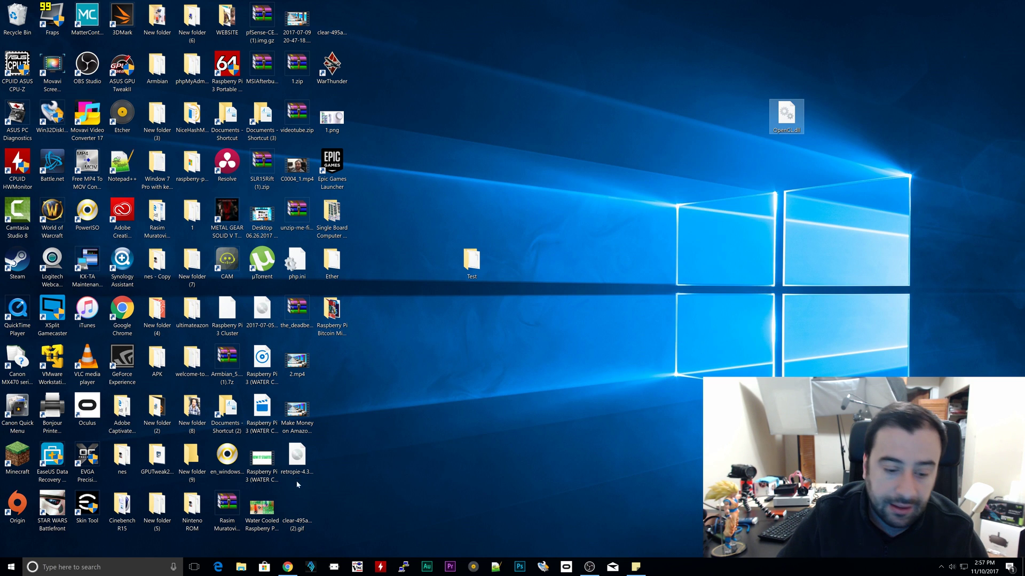
Step: Put OpenCL.dll into C:\Windows\System32, replacing the existing copy, then close Explorer
{"action": "left_click", "coordinate": [242, 567]}
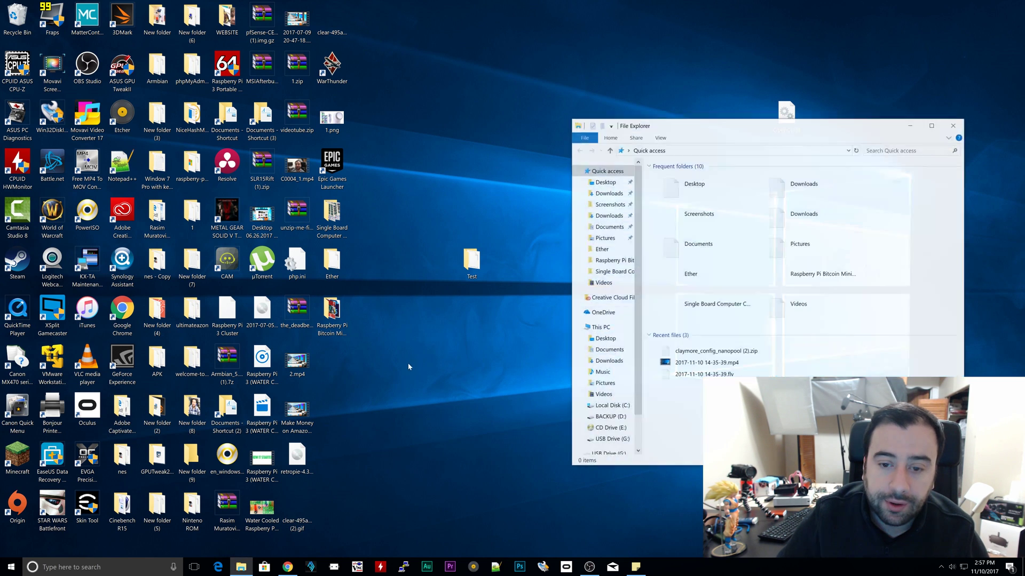
{"action": "scroll", "coordinate": [605, 395], "scroll_direction": "down", "scroll_amount": 1}
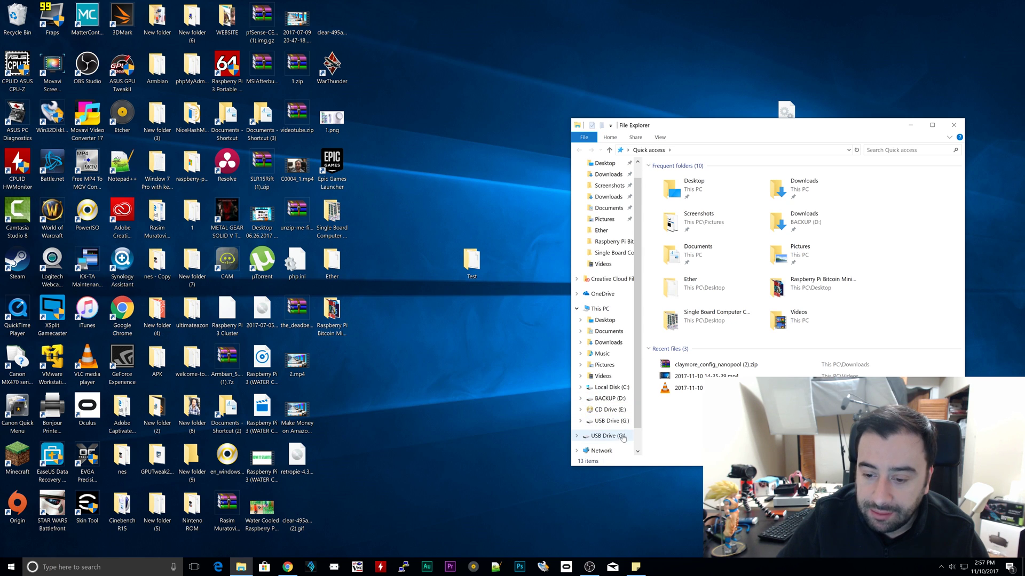
{"action": "left_click", "coordinate": [611, 387]}
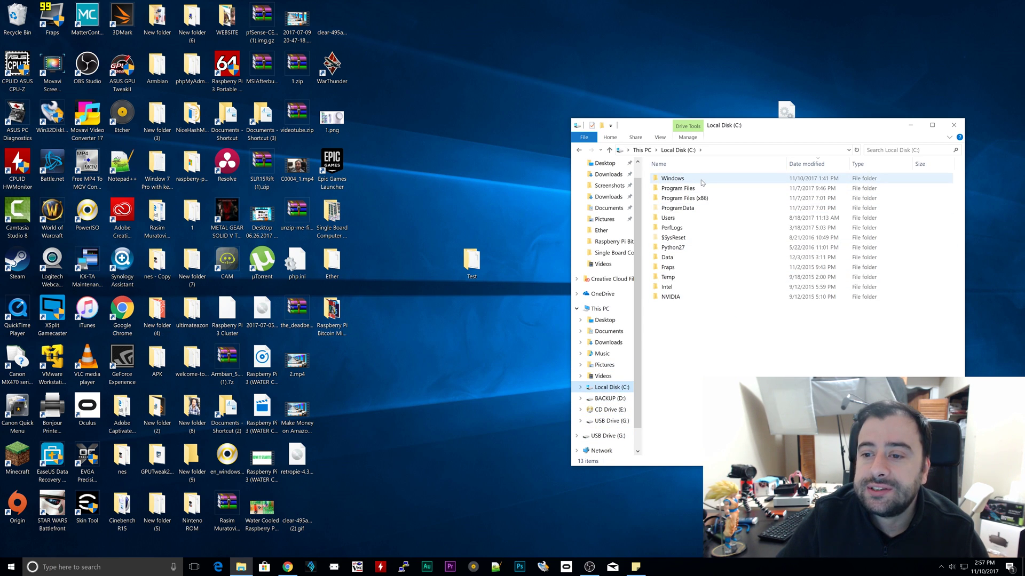
{"action": "double_click", "coordinate": [672, 178]}
{"action": "scroll", "coordinate": [745, 225], "scroll_direction": "down", "scroll_amount": 10}
{"action": "scroll", "coordinate": [745, 225], "scroll_direction": "down", "scroll_amount": 3}
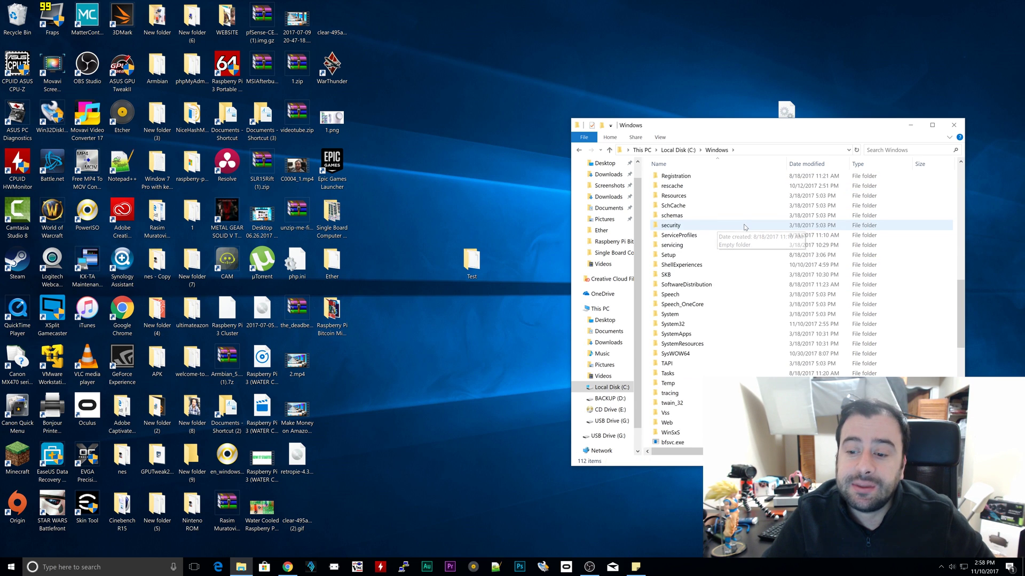
{"action": "double_click", "coordinate": [724, 328]}
{"action": "scroll", "coordinate": [753, 347], "scroll_direction": "down", "scroll_amount": 20}
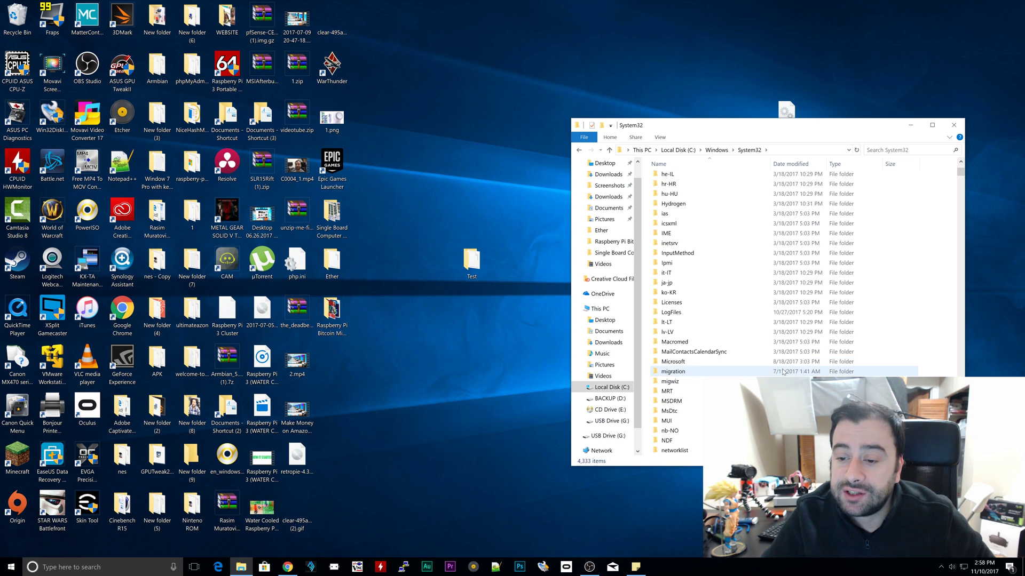
{"action": "scroll", "coordinate": [782, 372], "scroll_direction": "down", "scroll_amount": 20}
{"action": "scroll", "coordinate": [745, 320], "scroll_direction": "down", "scroll_amount": 15}
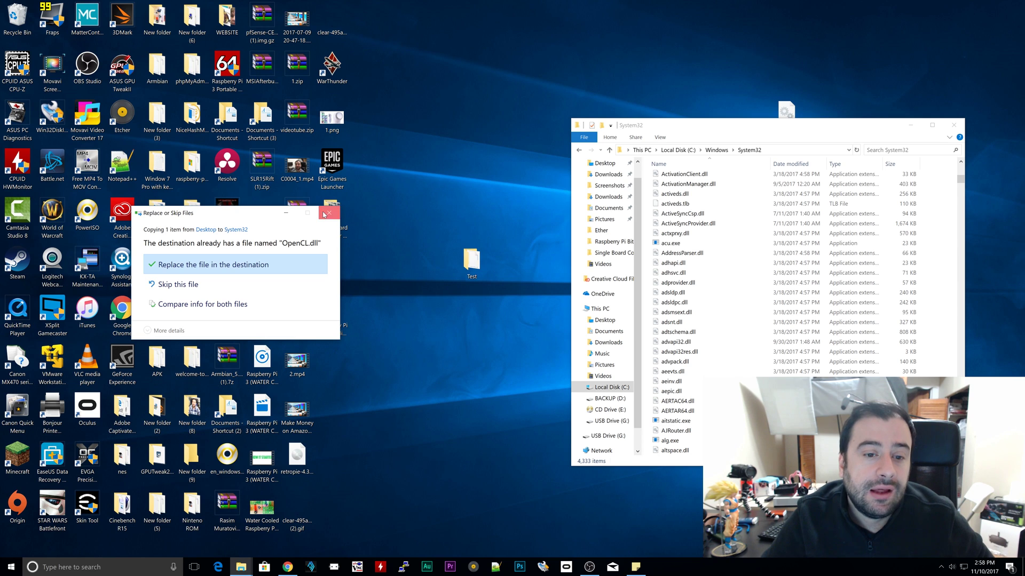
{"action": "key", "text": "Return"}
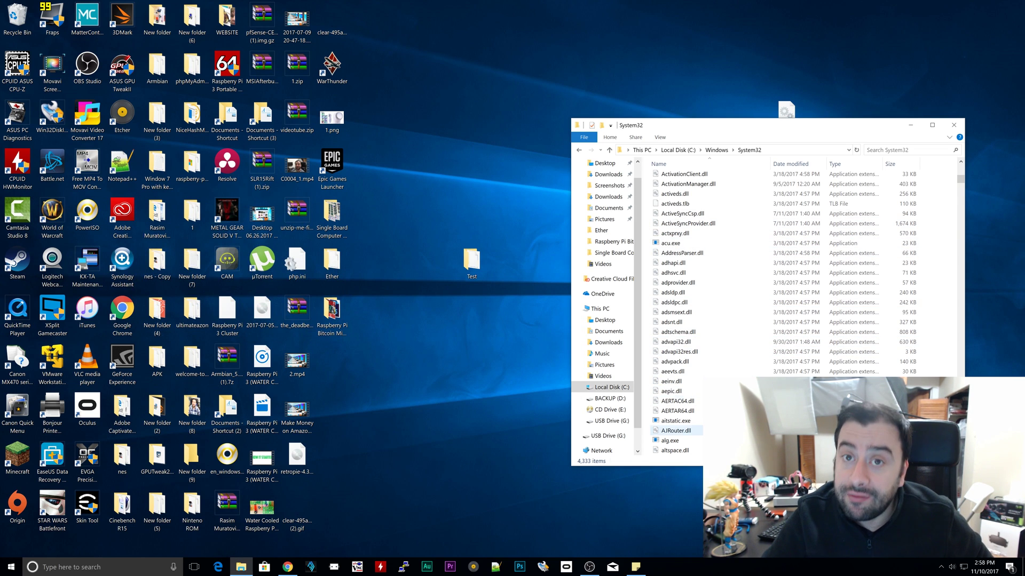
{"action": "left_click", "coordinate": [953, 125]}
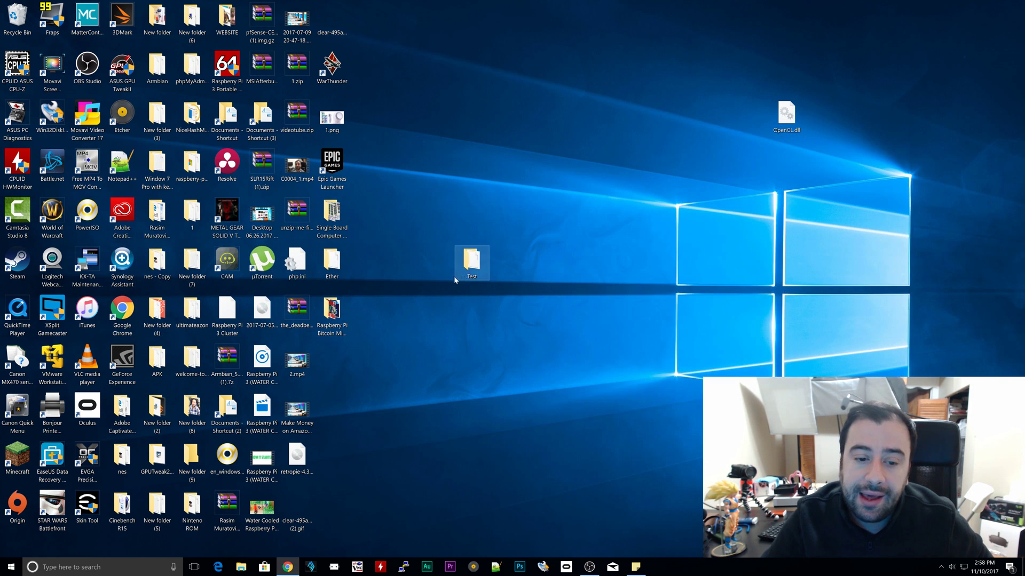
Step: Run start.bat from Test > Claymore's Dual Ethereum to restart the miner
{"action": "double_click", "coordinate": [474, 269]}
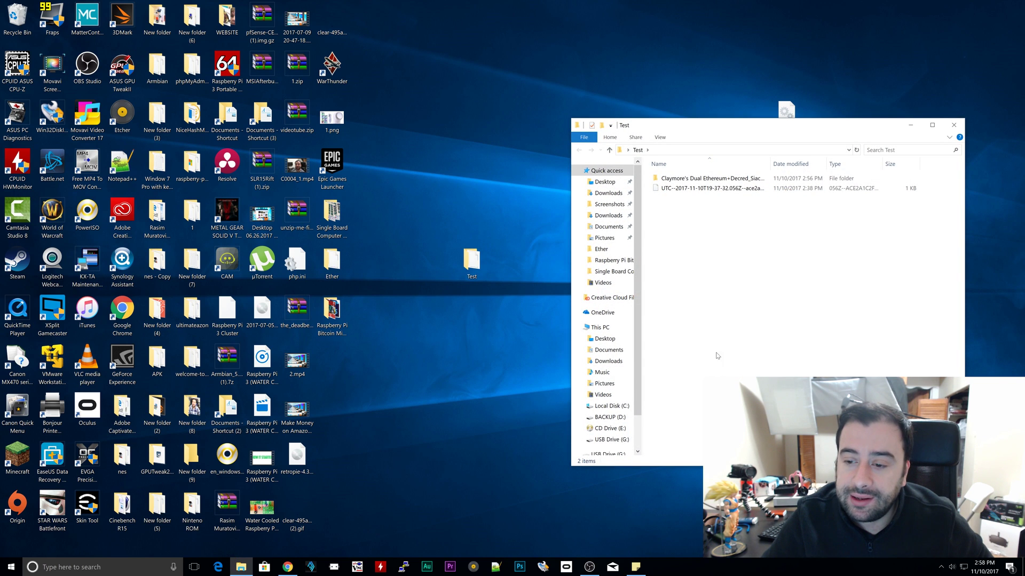
{"action": "double_click", "coordinate": [703, 181]}
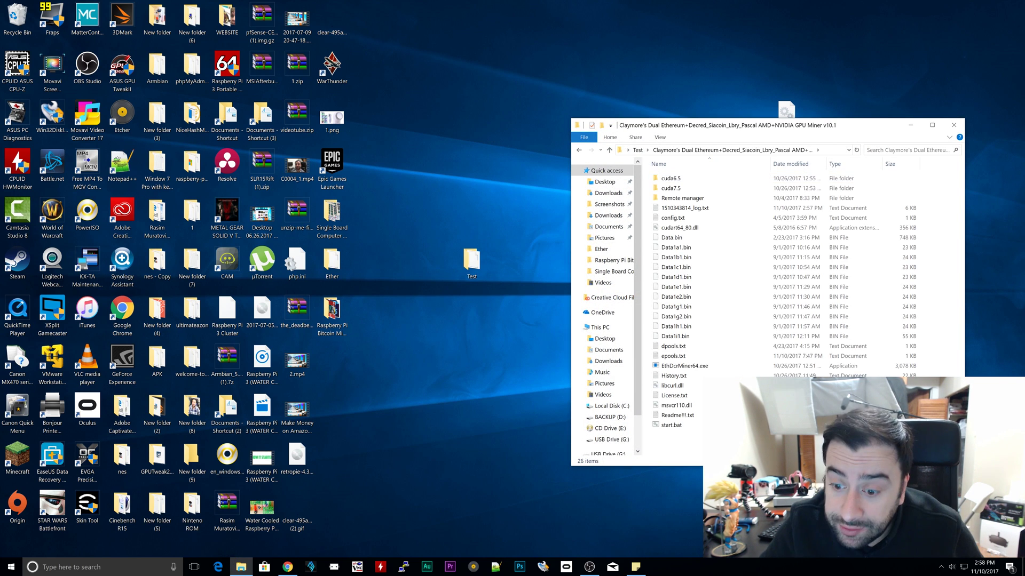
{"action": "left_click", "coordinate": [671, 425]}
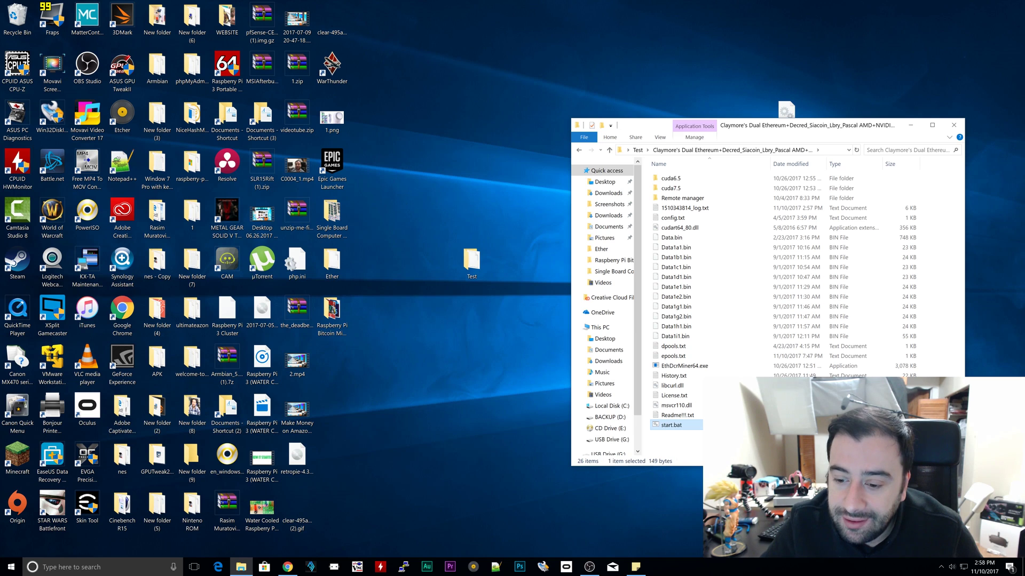
{"action": "double_click", "coordinate": [696, 428]}
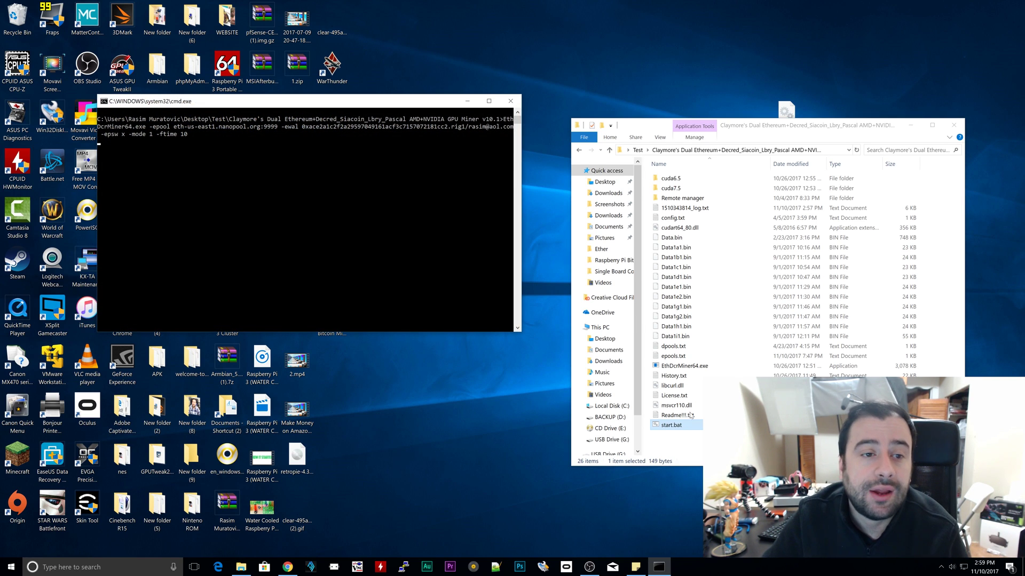